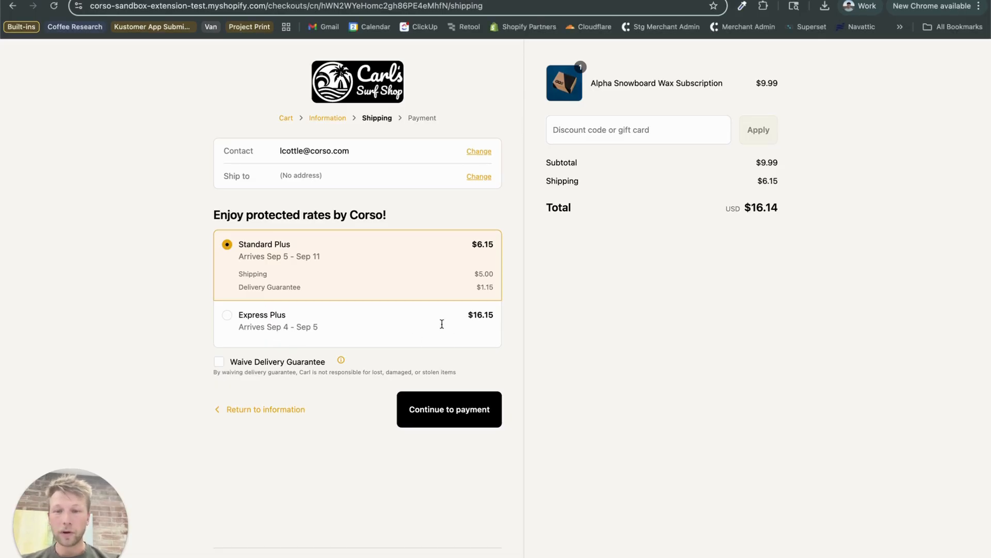
Select the Express Plus rate at checkout and review the shipping zones and rates of the Shopify shipping profile.
click(260, 325)
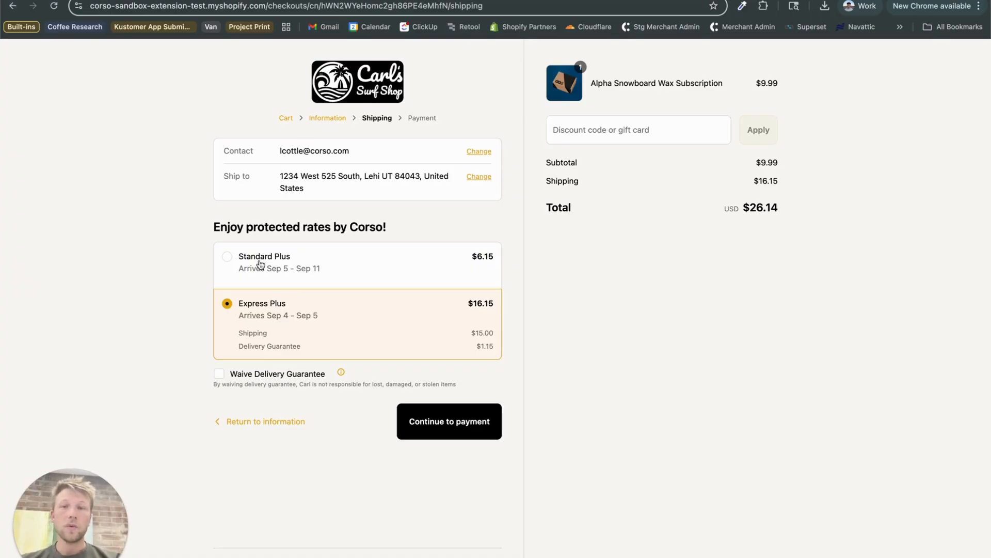
click(249, 0)
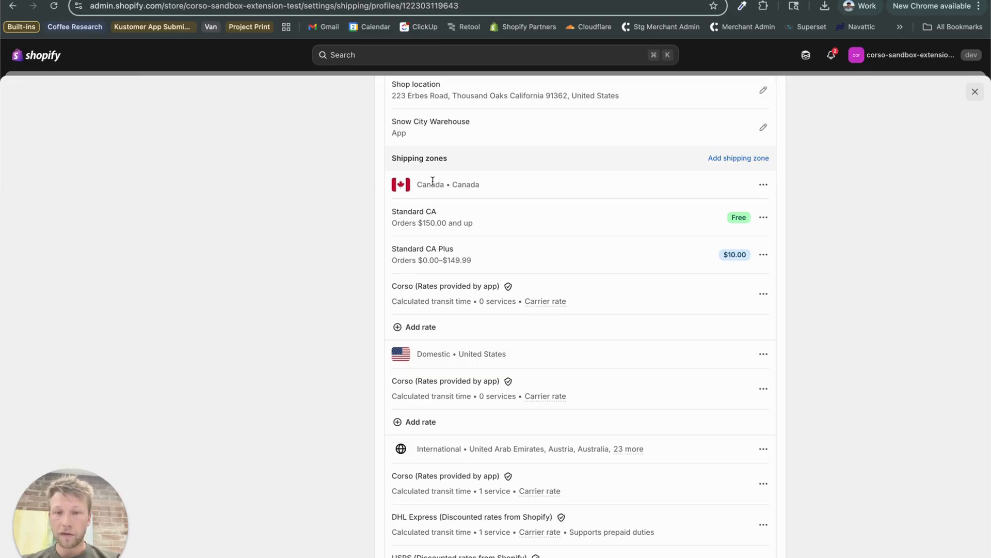
scroll(471, 363, up, 3)
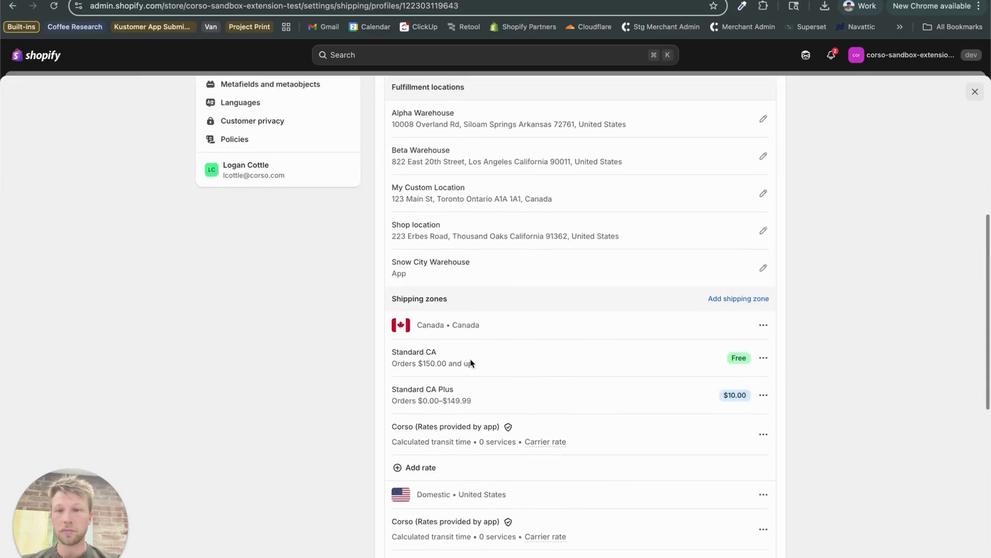
scroll(471, 362, down, 4)
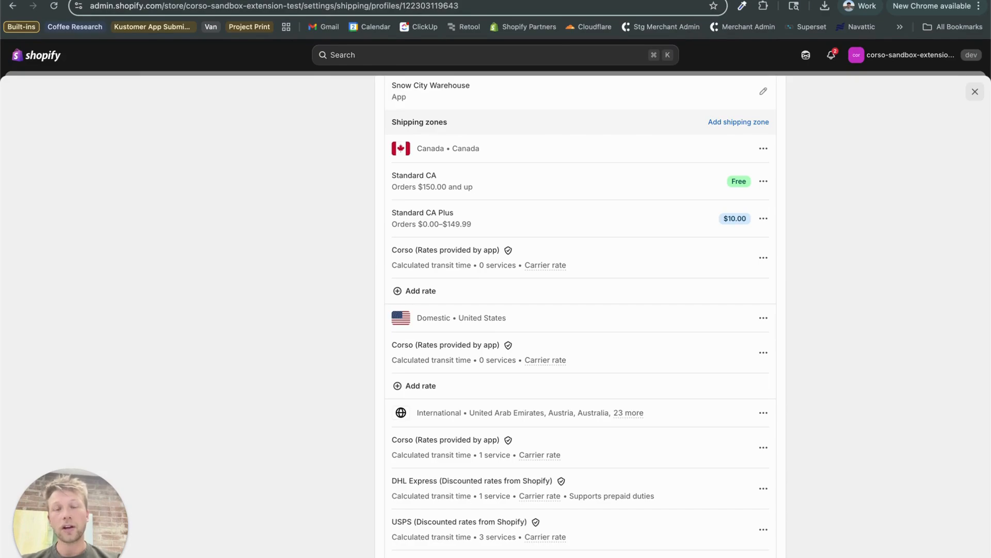
key(ctrl+Tab)
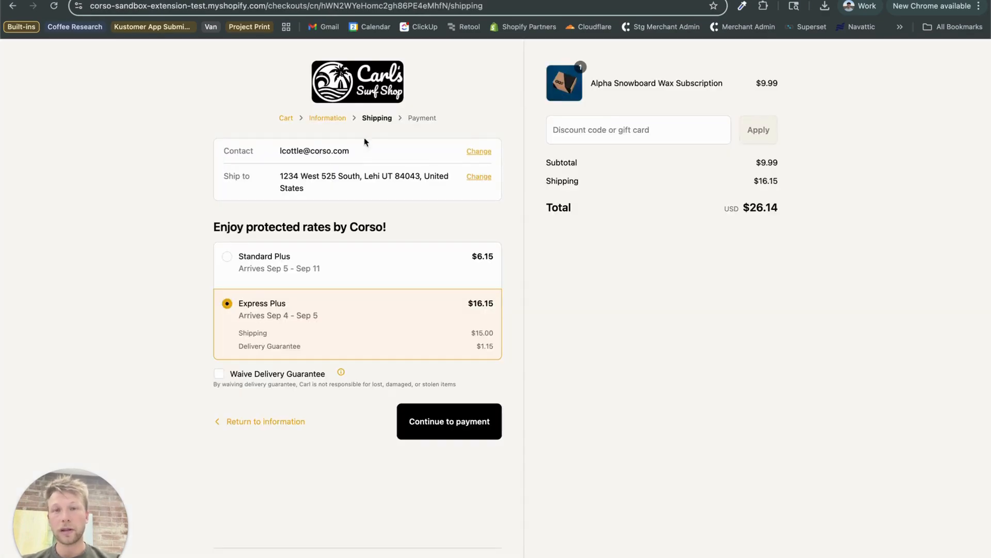
Select the Standard Plus rate at checkout, and try waiving the Delivery Guarantee before restoring it.
click(259, 260)
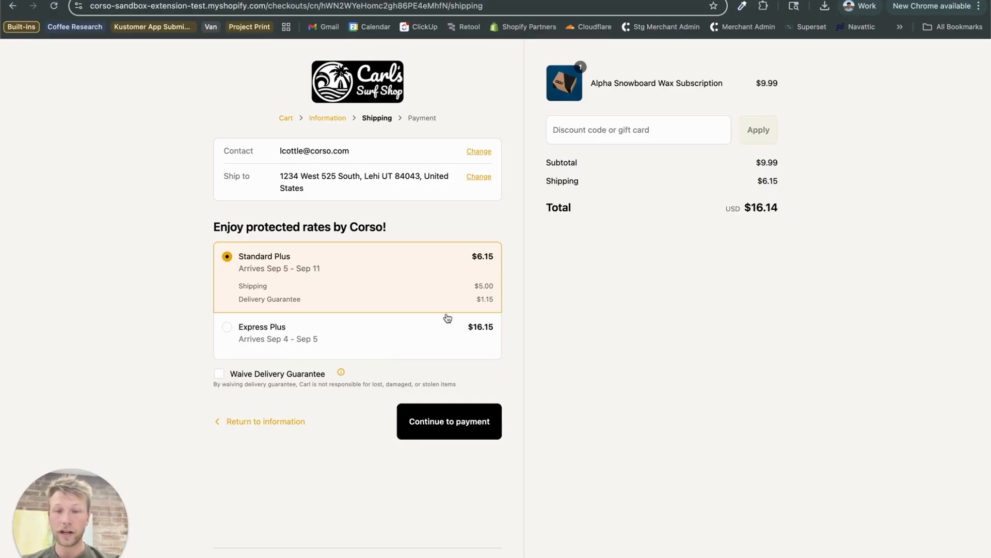
click(219, 374)
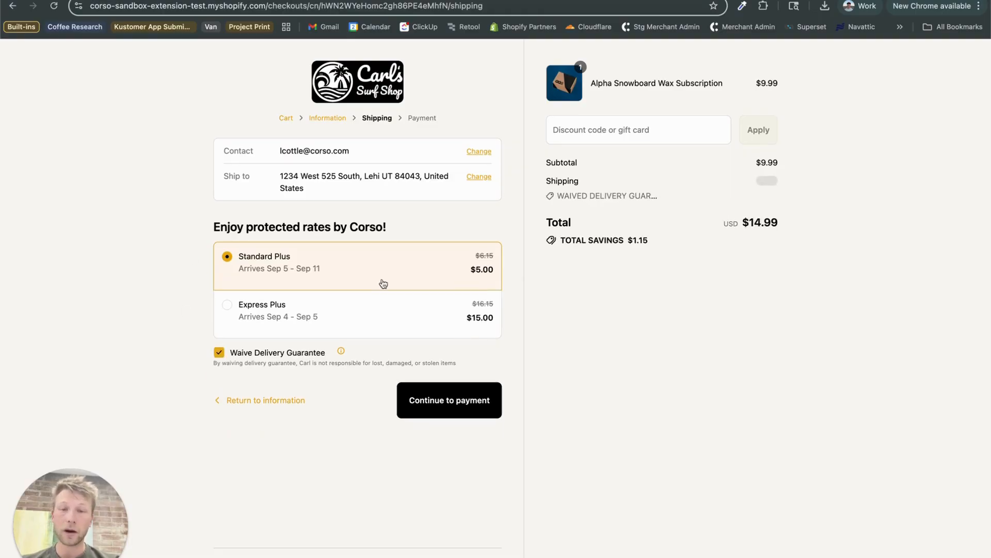
click(219, 352)
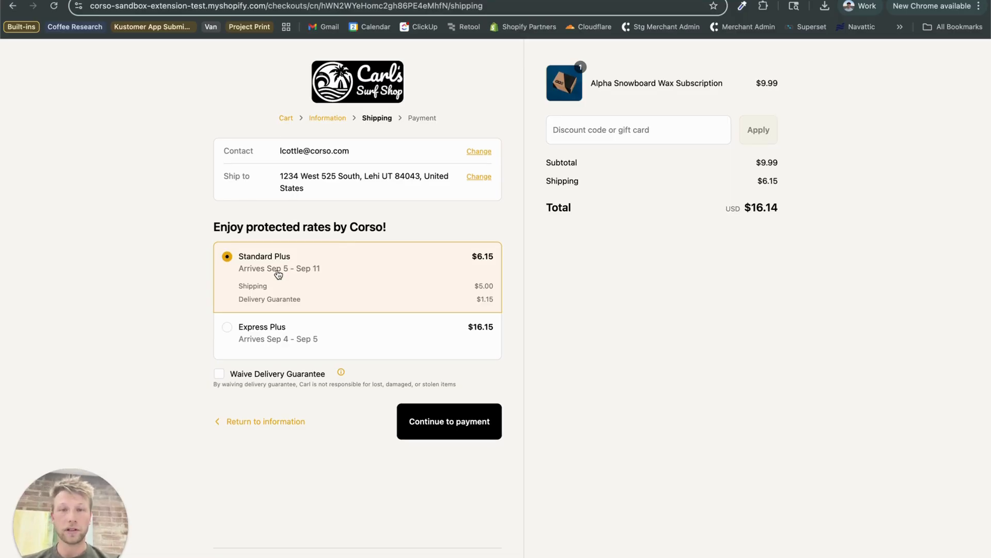
Switch to the Corso merchant dashboard and examine the conditions and shipping rates of the first Domestic geo zone automation in Shipping Plus.
click(543, 0)
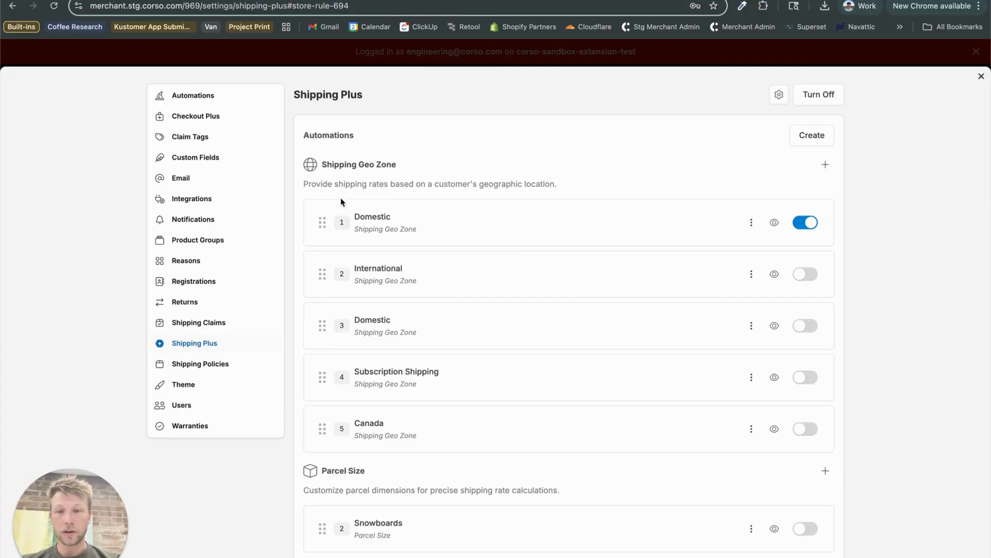
click(197, 345)
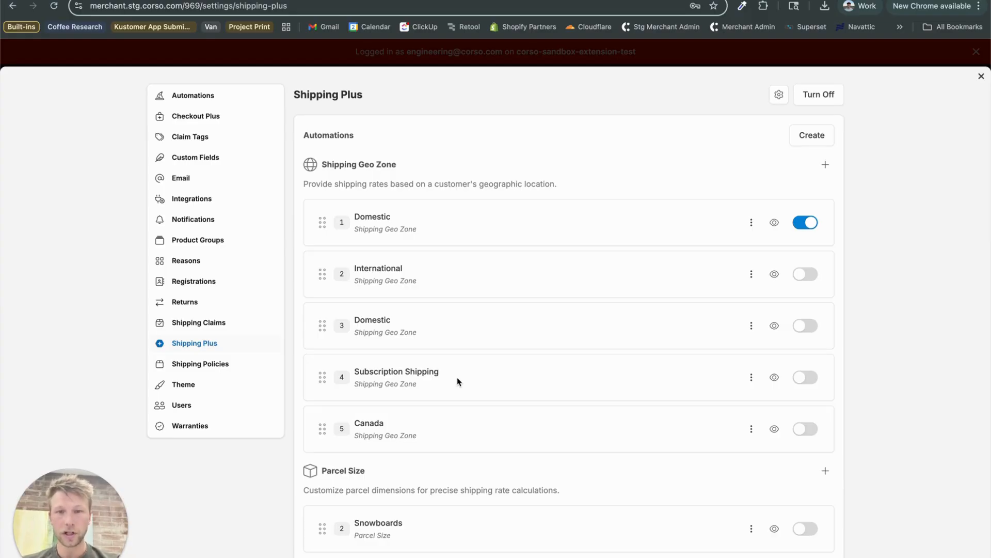
click(752, 223)
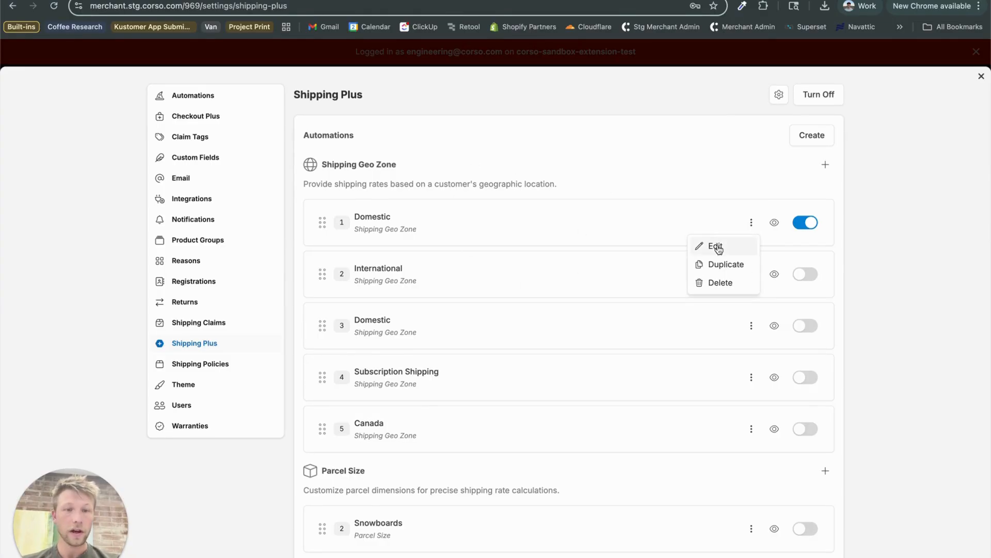
click(715, 246)
scroll(524, 415, down, 1)
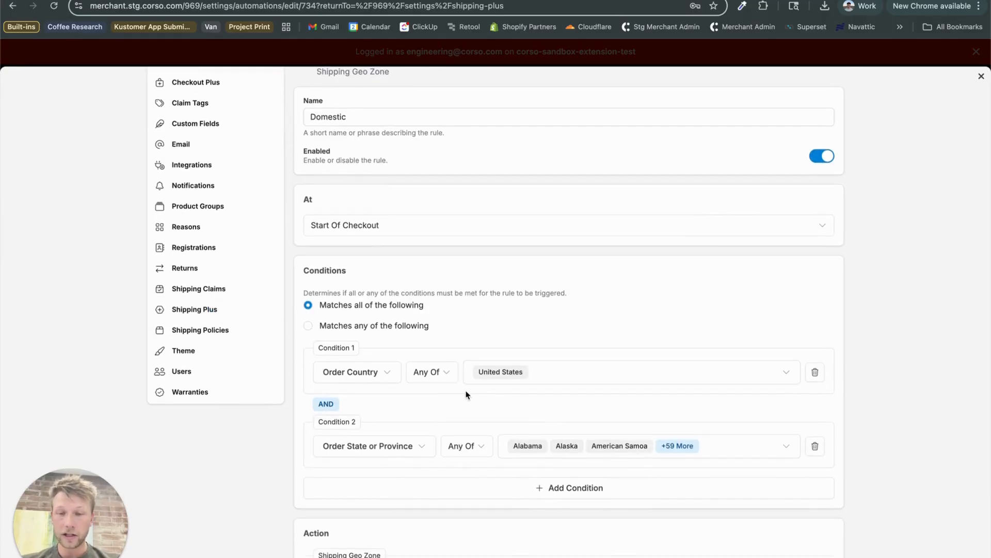
scroll(467, 395, down, 3)
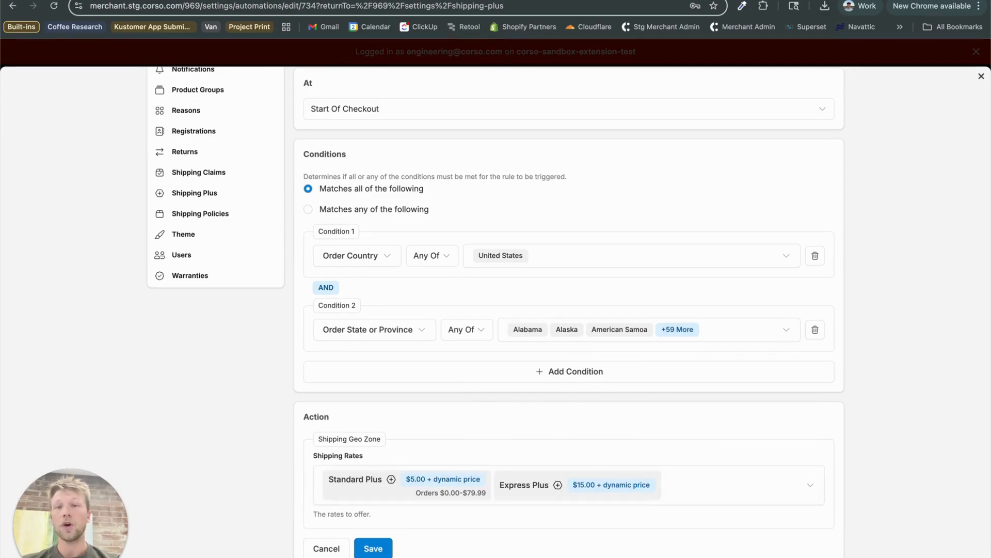
click(467, 0)
click(403, 0)
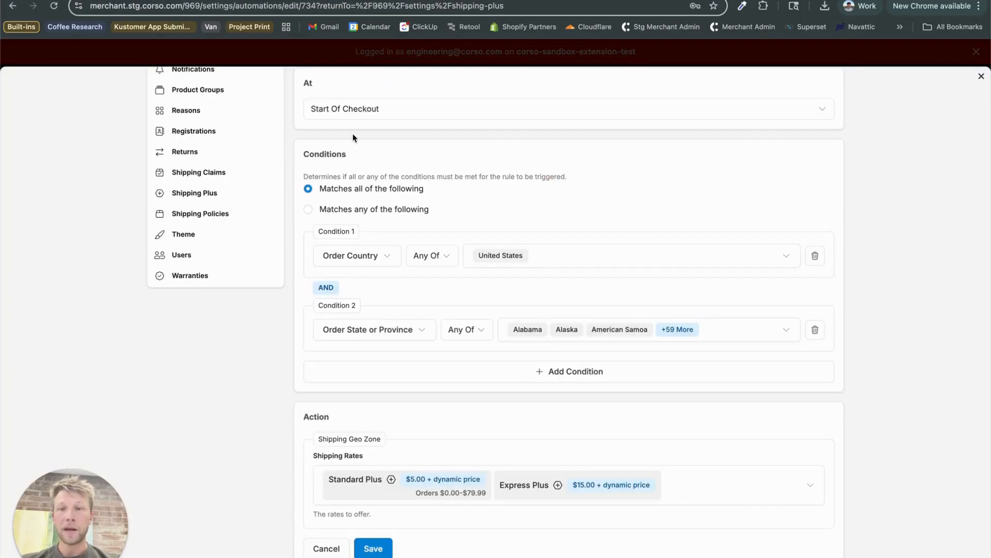
scroll(354, 137, up, 3)
click(300, 95)
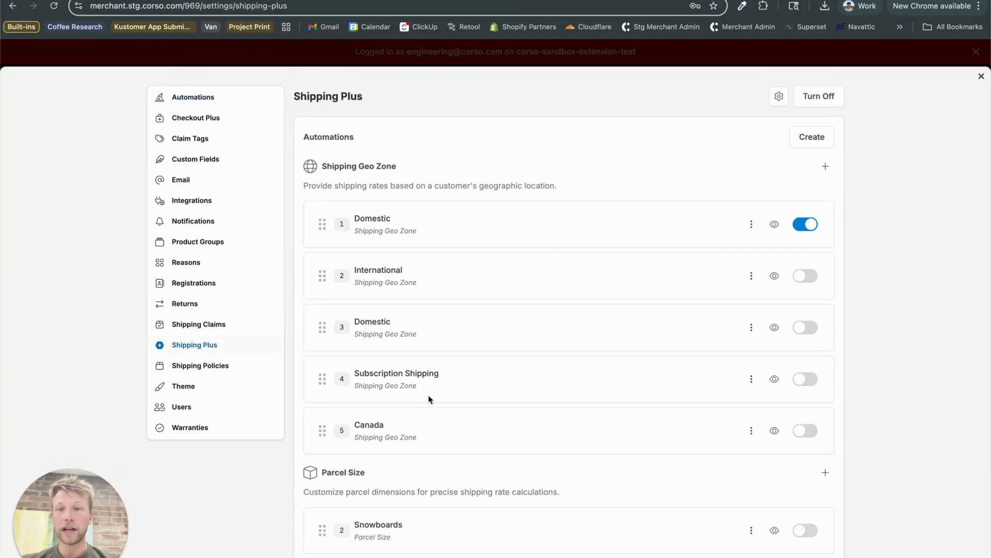
Look over the existing Shipping Plus automations and start creating a new Delivery Estimate automation.
scroll(428, 396, down, 5)
scroll(428, 394, down, 2)
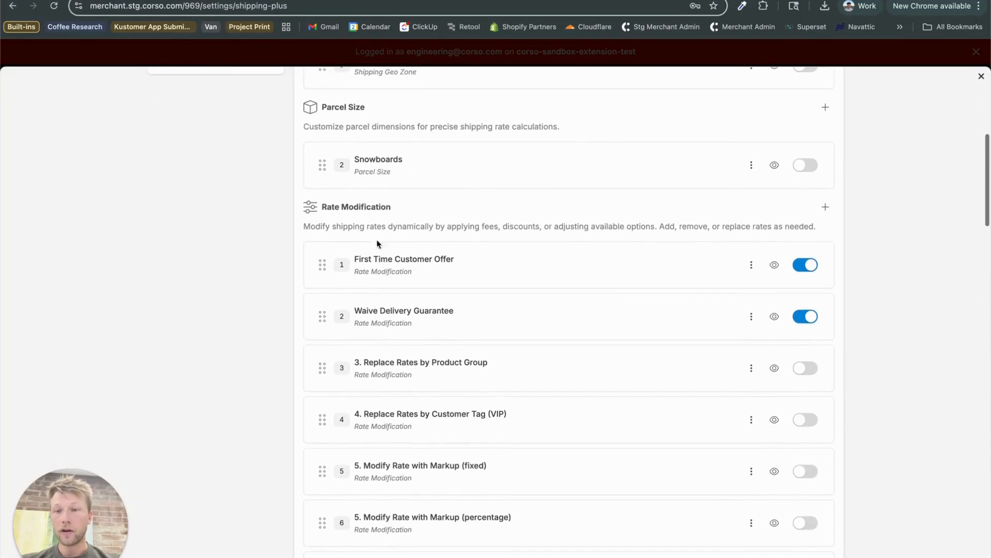
scroll(382, 234, up, 6)
scroll(382, 233, up, 1)
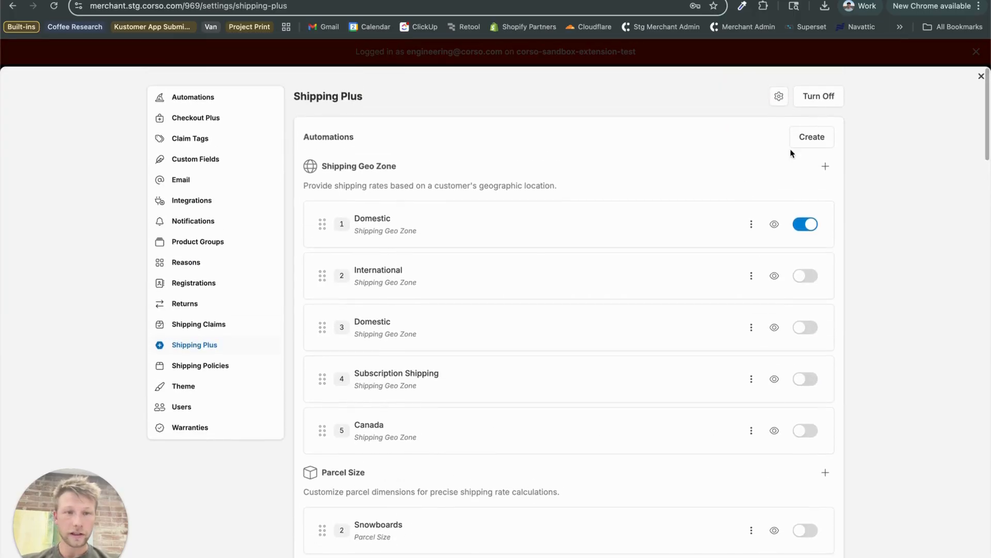
click(812, 138)
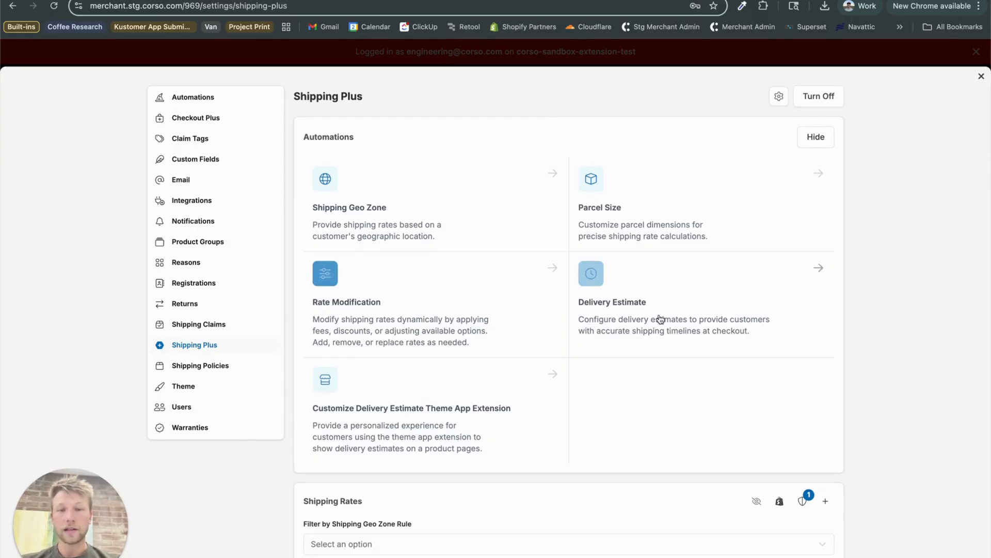
click(643, 305)
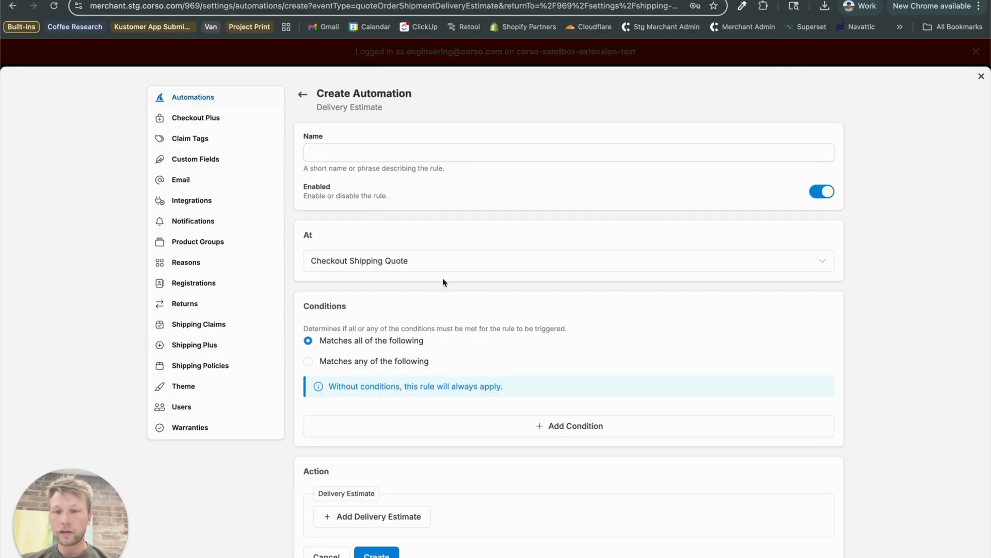
Try adding a condition to the new automation to view the available condition types, and remove it.
scroll(443, 282, down, 1)
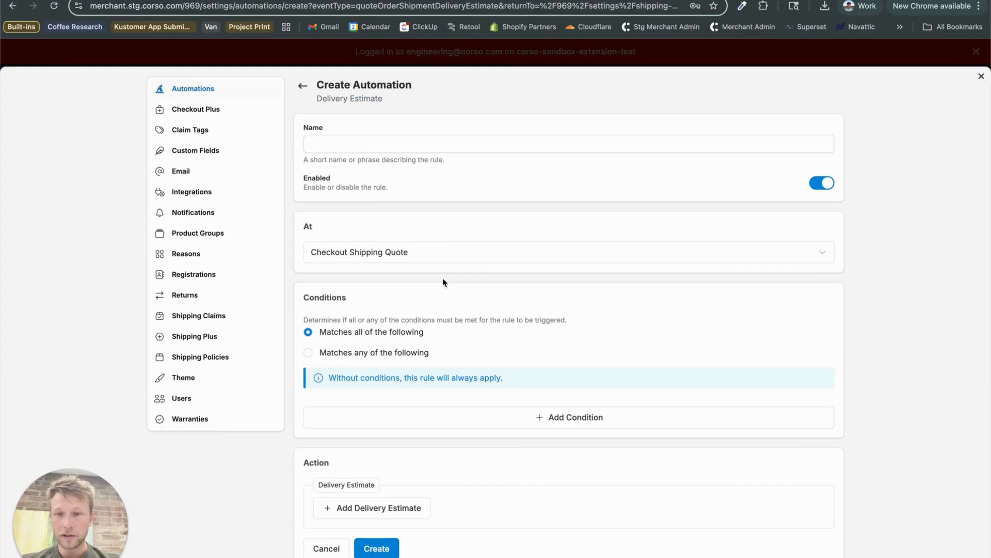
click(506, 419)
click(373, 400)
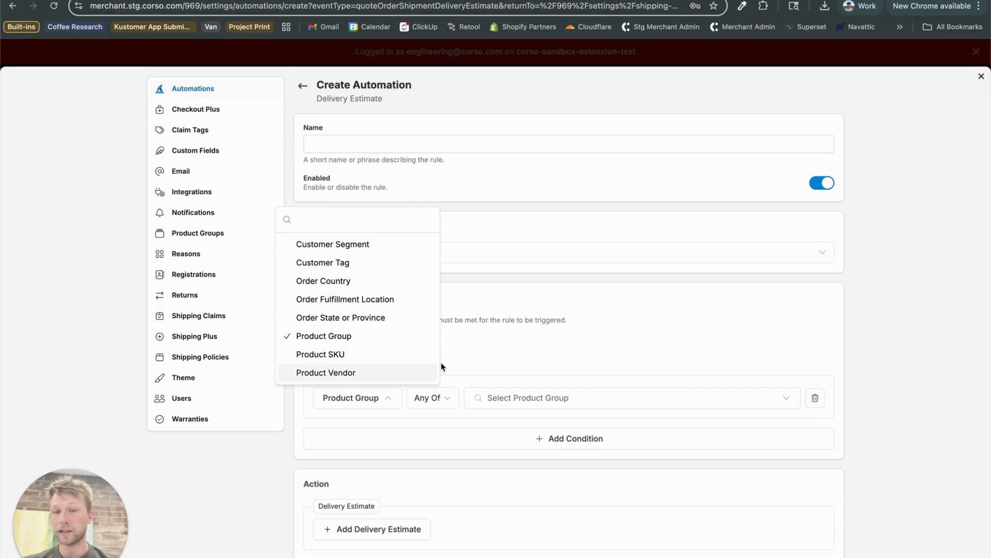
click(505, 337)
scroll(498, 344, down, 1)
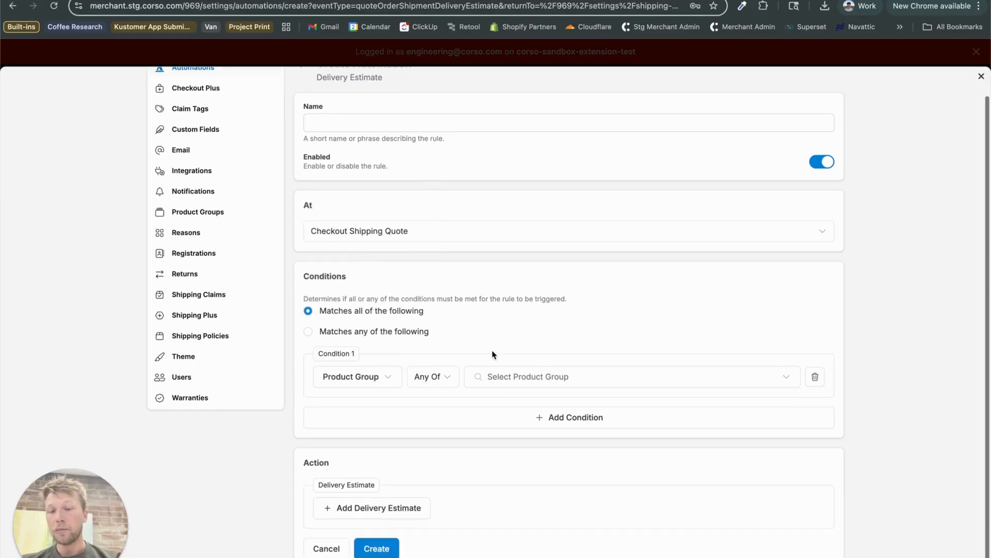
click(816, 376)
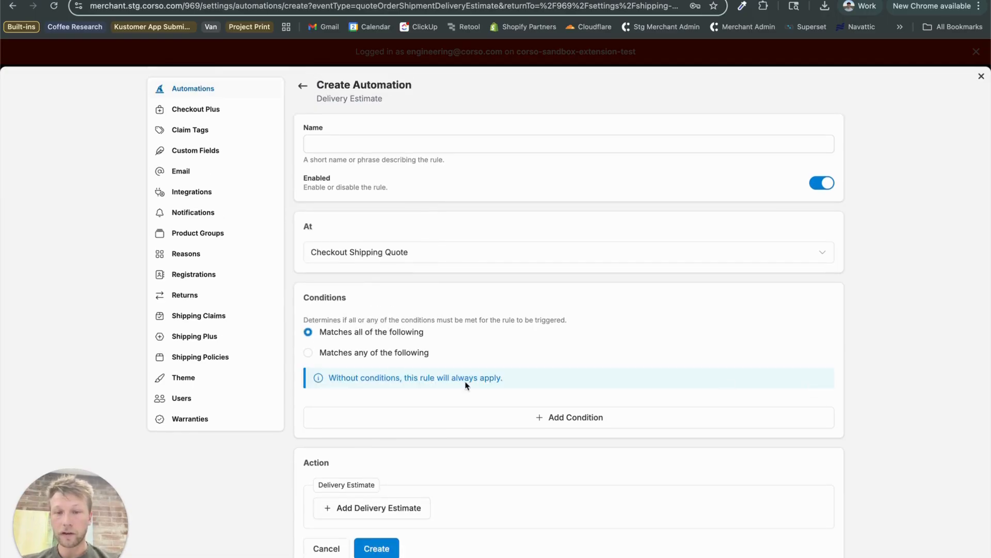
Add a delivery estimate to the automation's action and view its strategy options, keeping Predefined Estimate.
click(361, 509)
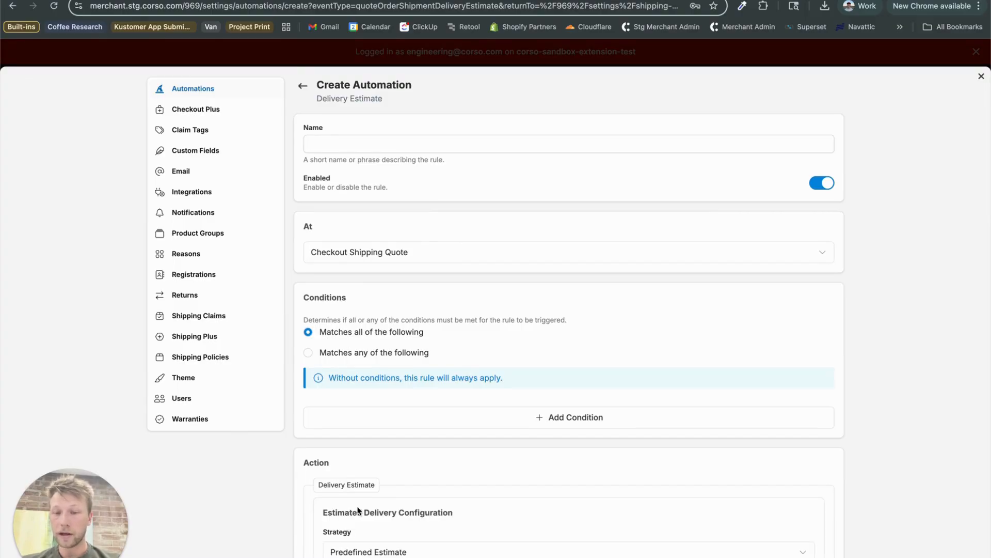
scroll(407, 483, down, 5)
scroll(407, 487, down, 2)
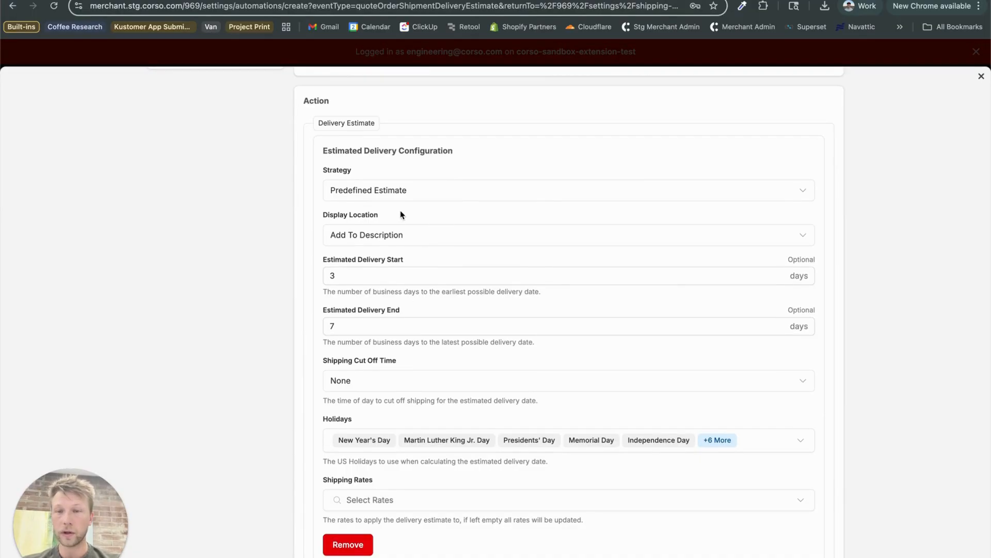
click(401, 192)
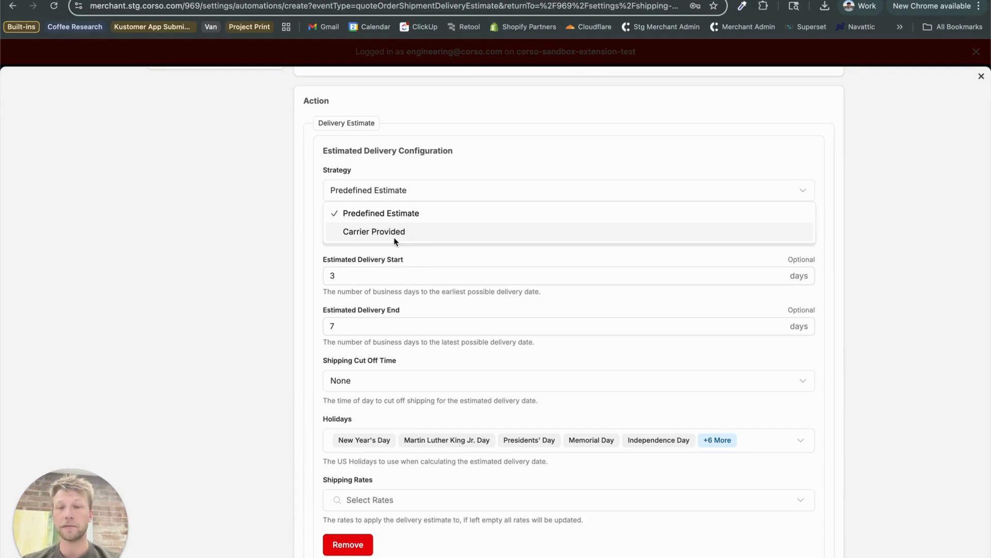
click(457, 167)
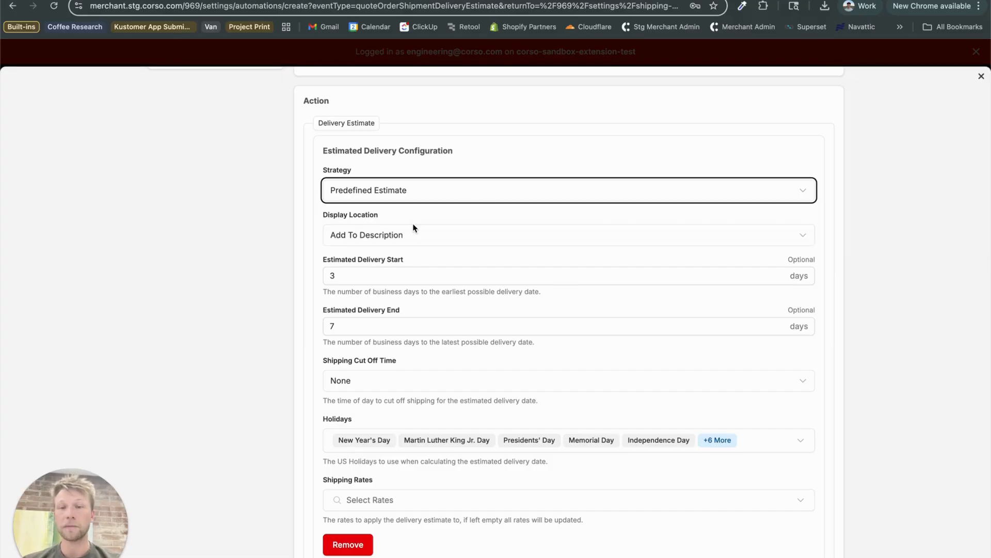
Check the estimate's display location setting against the arrival dates shown under the Standard Plus rate at checkout.
click(374, 237)
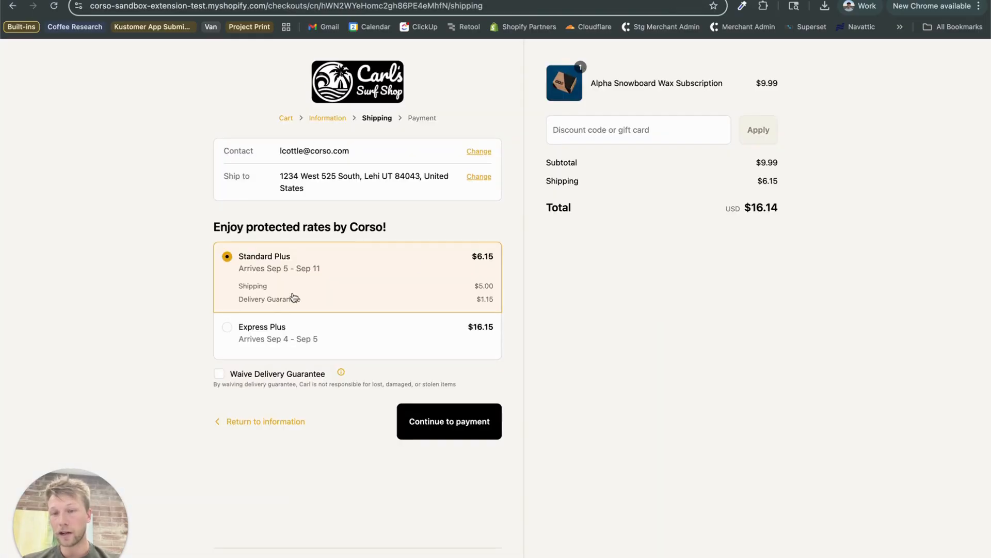
drag(321, 269, 242, 271)
click(242, 271)
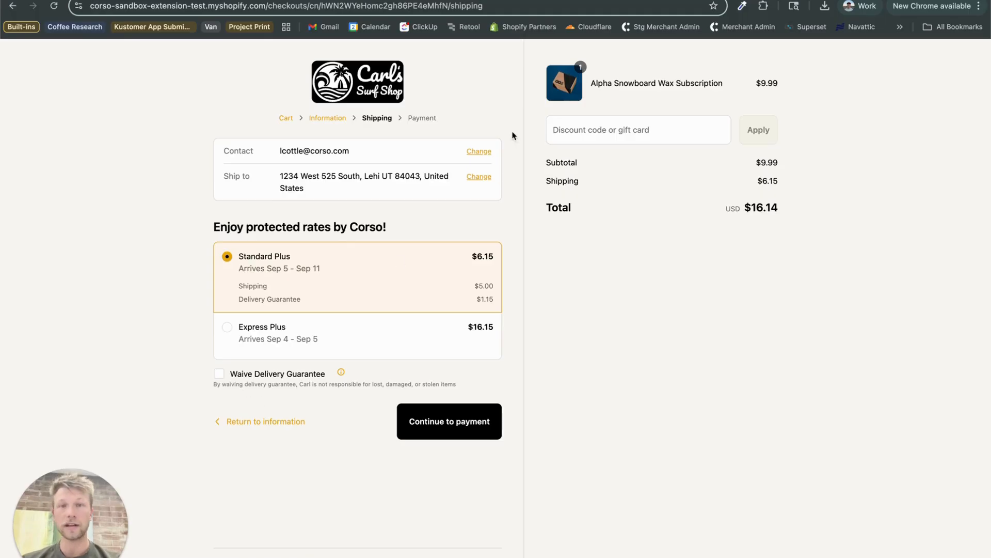
click(531, 2)
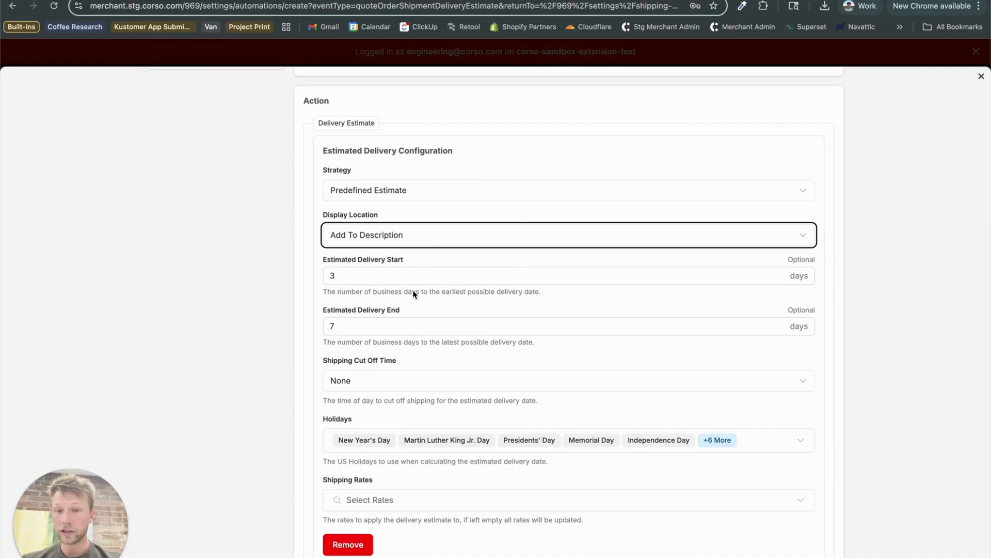
Review the delivery estimate's start and end day settings and the available shipping cut-off times, keeping None.
scroll(428, 354, down, 1)
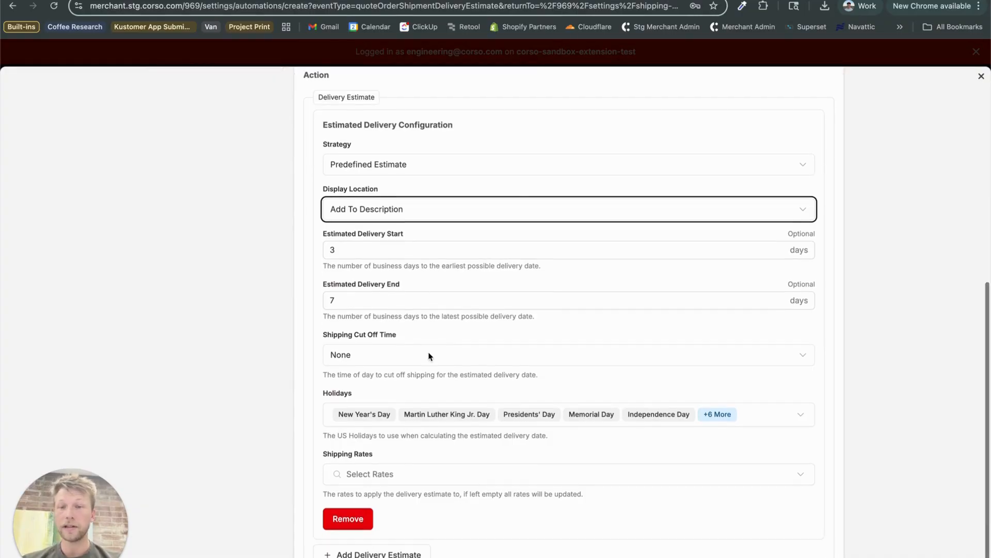
scroll(430, 351, down, 1)
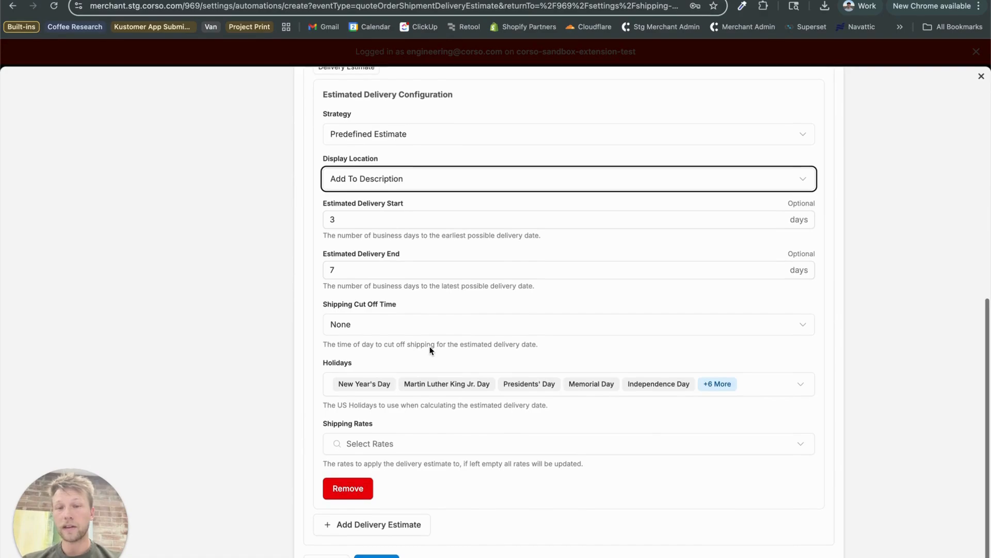
click(399, 327)
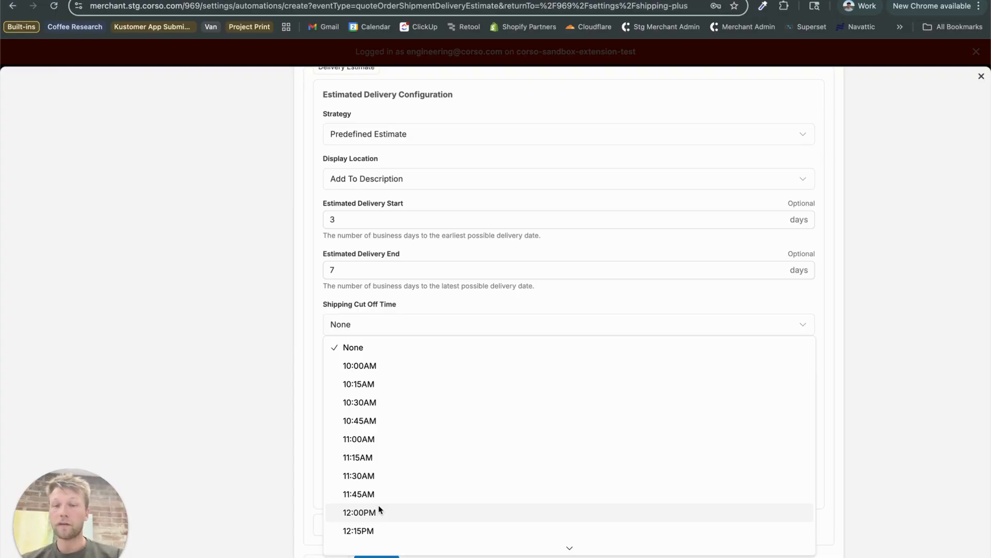
click(266, 265)
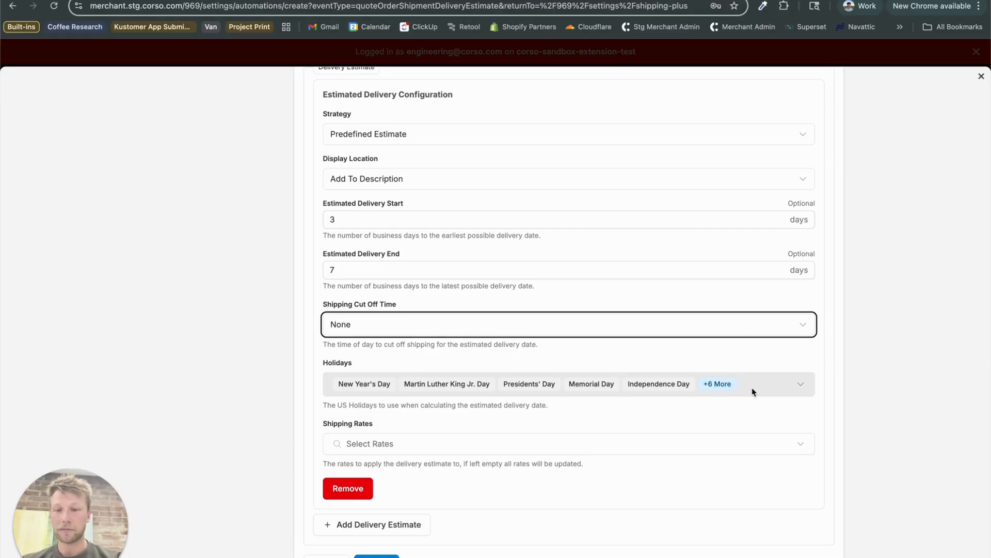
Look through the available shipping rates and assign the Standard Plus rate to the delivery estimate.
scroll(335, 426, down, 1)
click(363, 423)
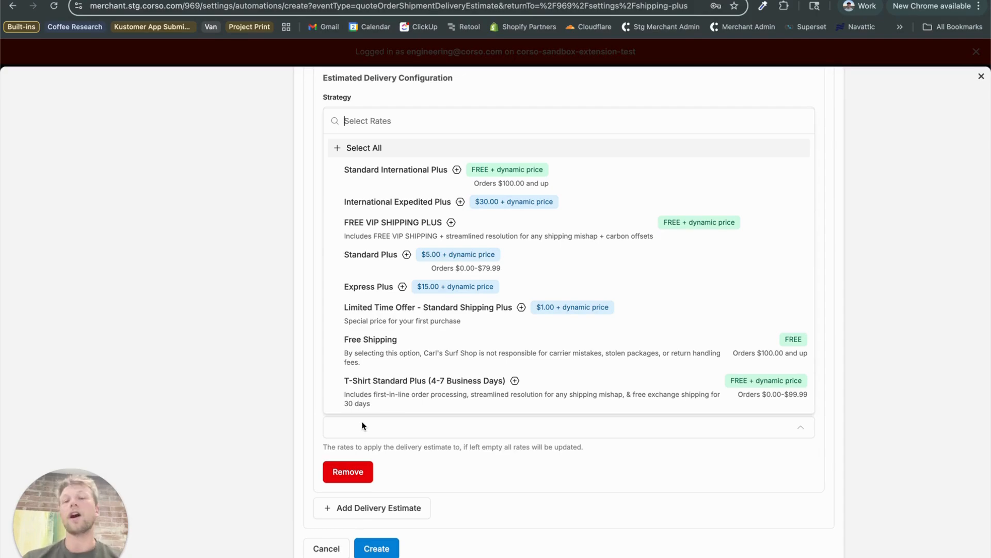
scroll(436, 309, down, 5)
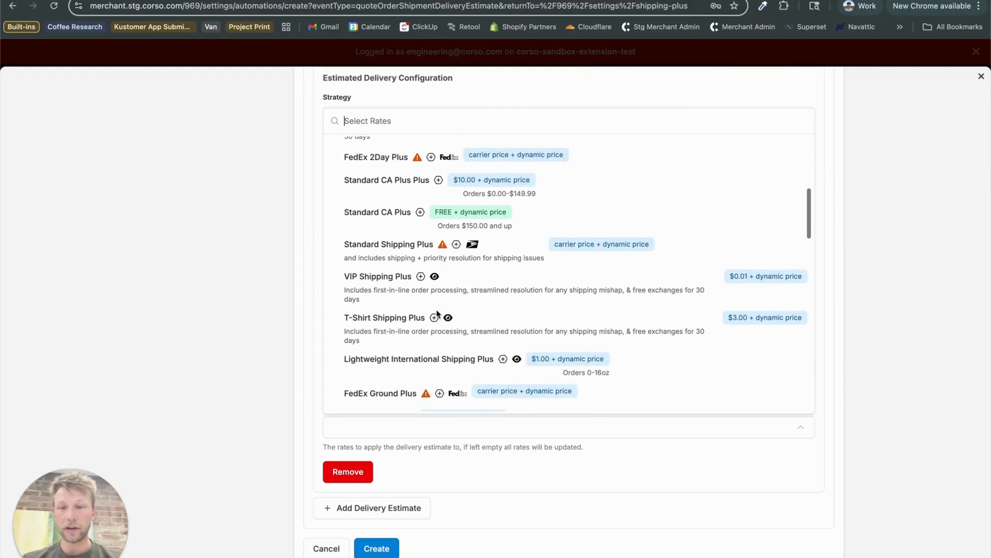
scroll(436, 309, down, 4)
scroll(436, 309, up, 9)
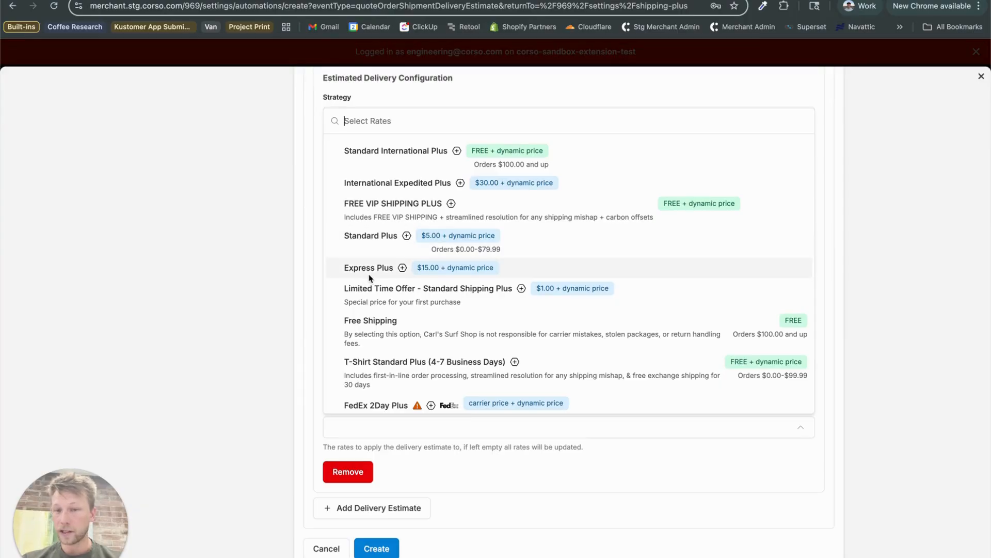
click(374, 240)
click(225, 279)
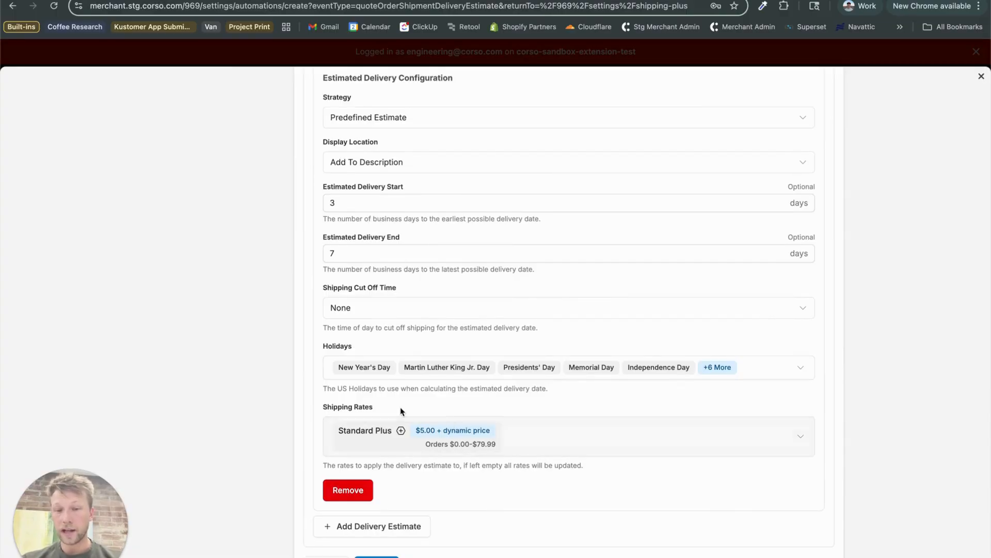
Add a second delivery estimate to the action, with an estimated delivery start of 2 days and end of 4 days.
scroll(405, 453, down, 1)
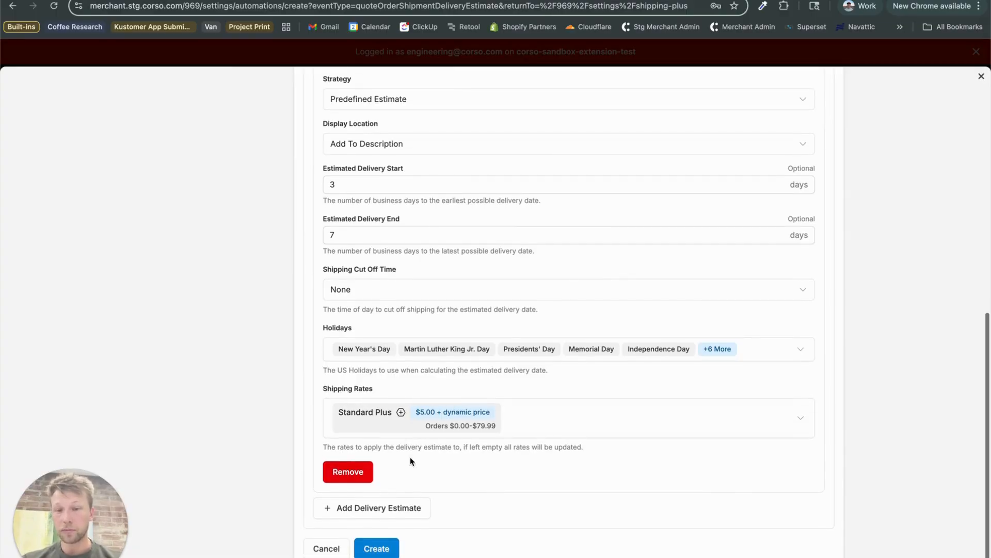
click(386, 507)
scroll(387, 511, down, 7)
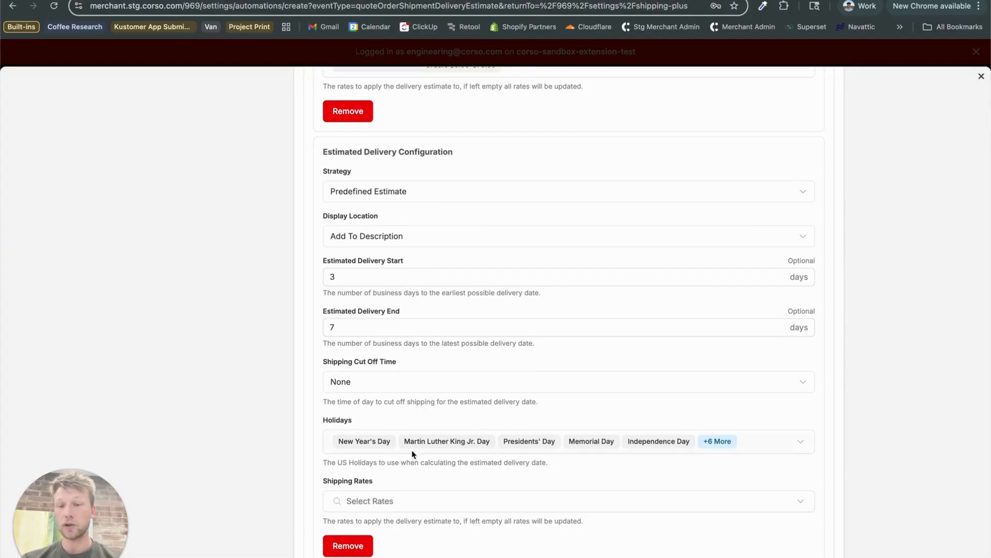
double_click(333, 277)
text(2)
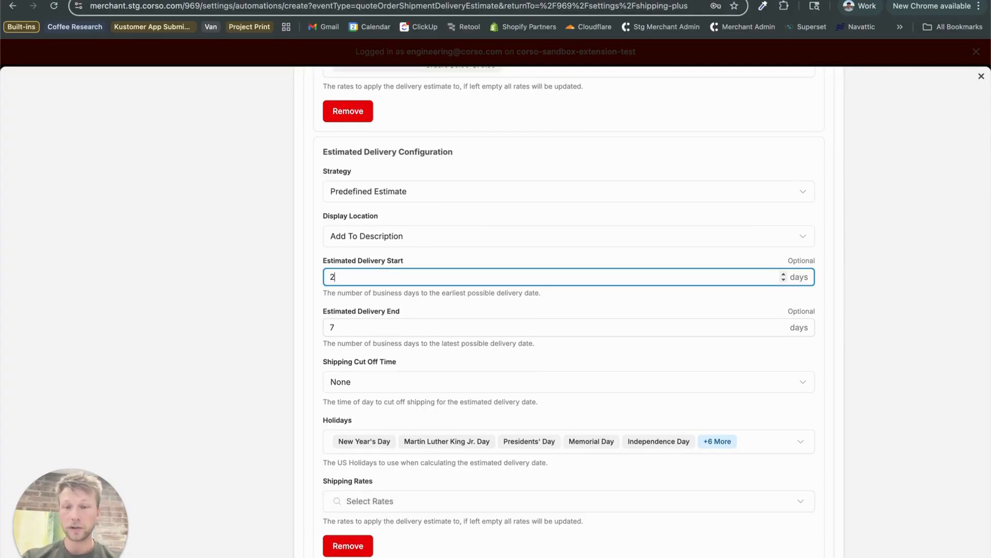
click(335, 327)
double_click(335, 327)
text(4)
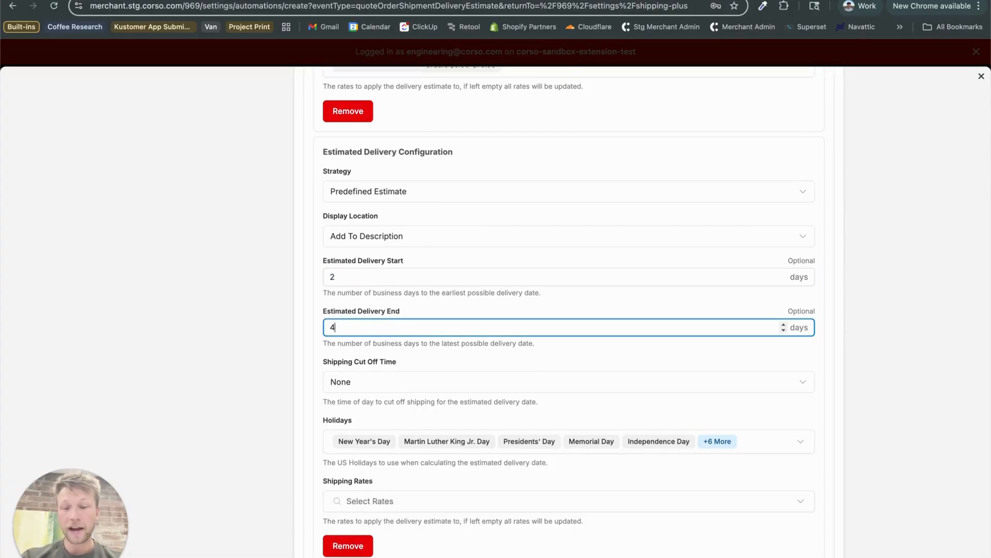
click(248, 319)
Assign the Express Plus rate to the second delivery estimate and look over both estimate configurations.
scroll(402, 489, down, 1)
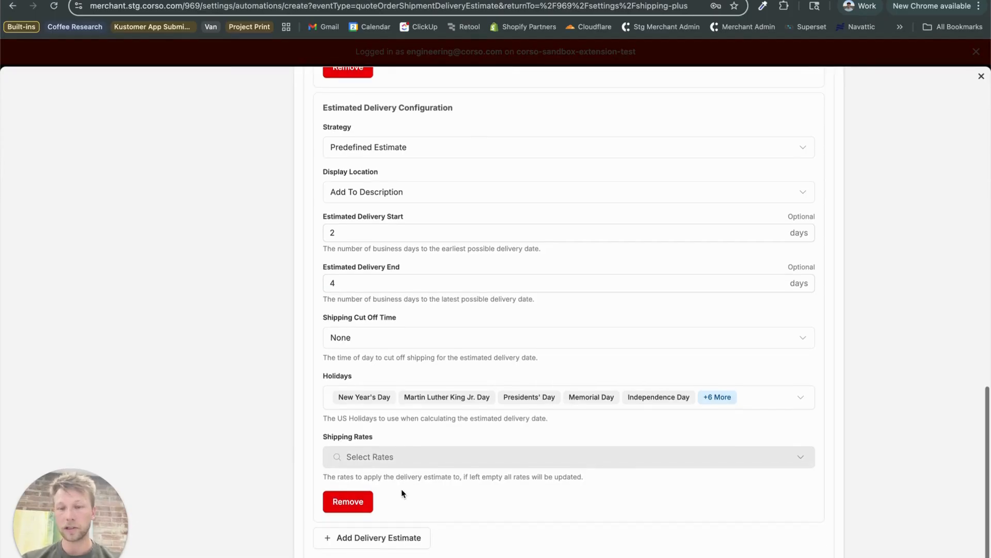
click(392, 457)
click(370, 315)
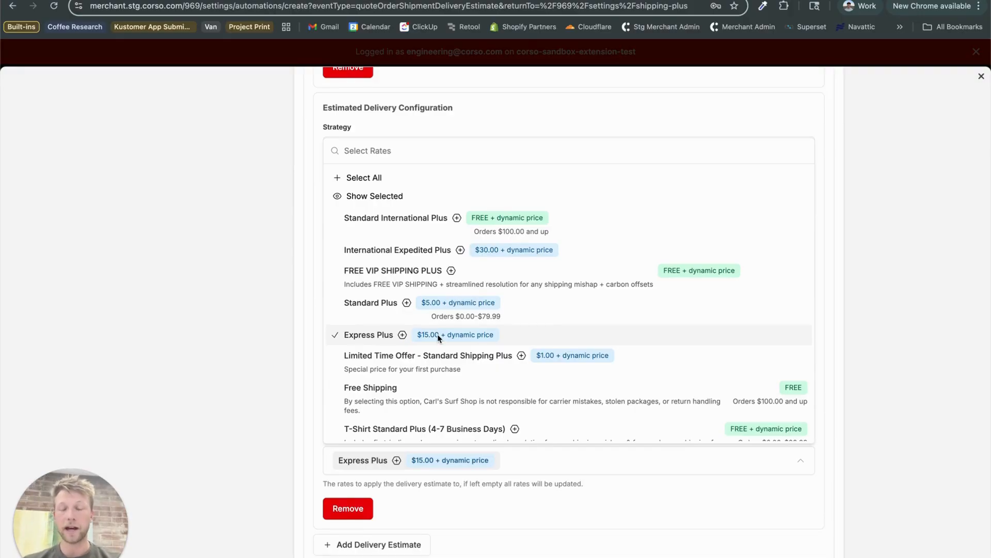
click(240, 310)
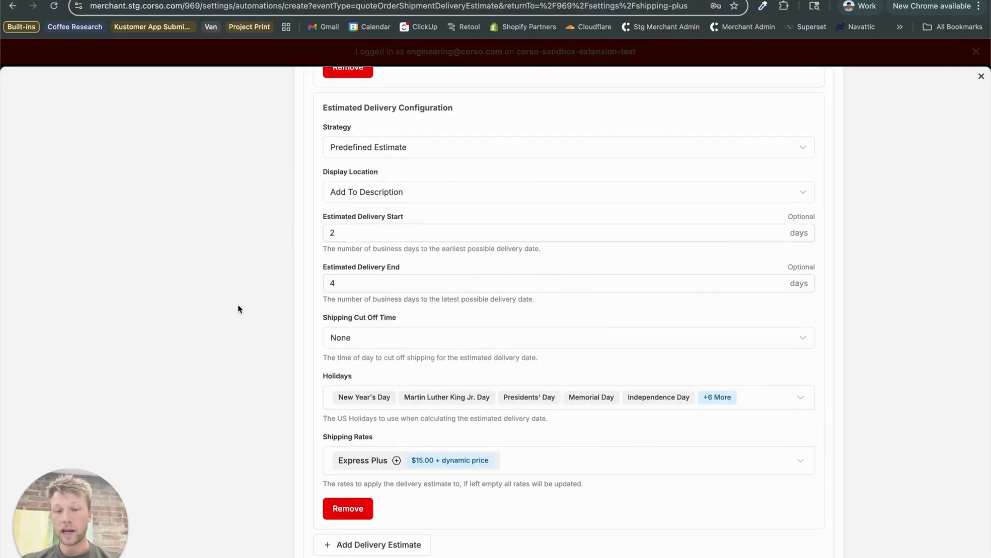
scroll(355, 300, down, 1)
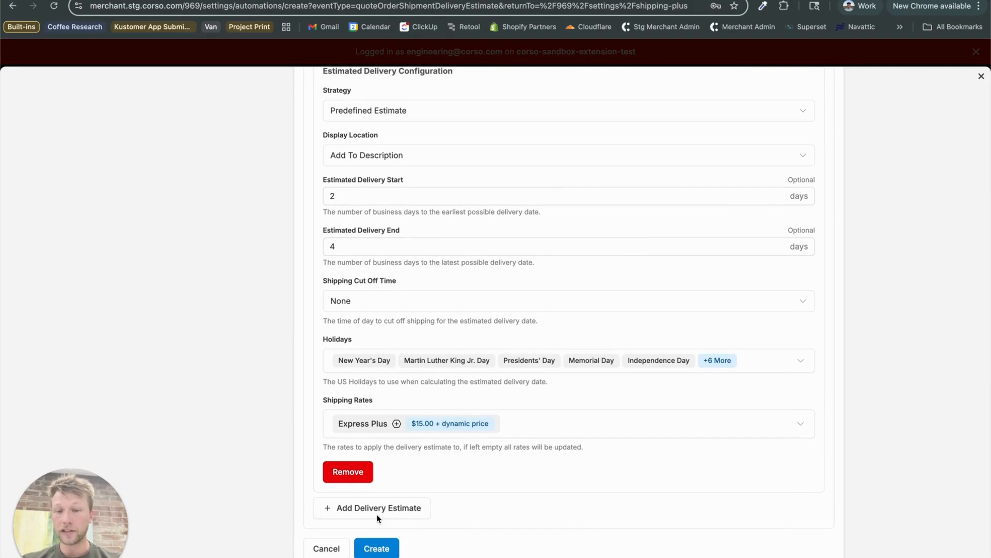
scroll(378, 516, up, 2)
scroll(378, 517, up, 5)
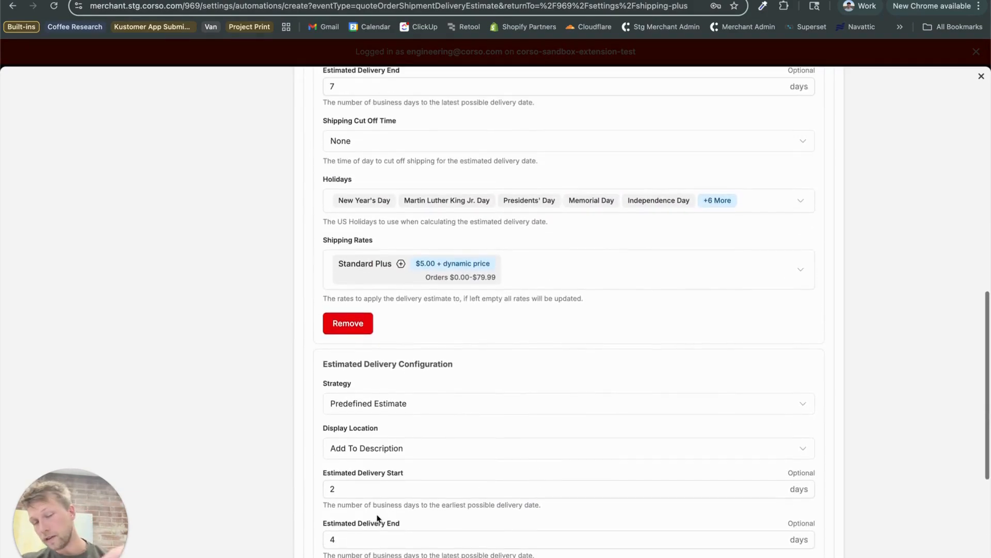
scroll(377, 517, up, 9)
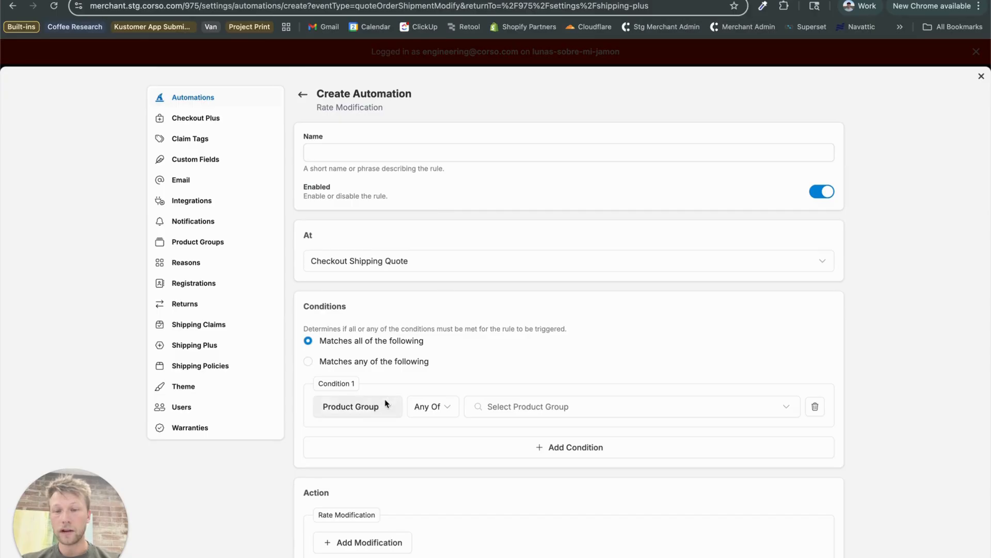
Set the Rate Modification automation's condition type to Intelligems Test Group ID, and view its ID choices and the available modification types.
click(387, 405)
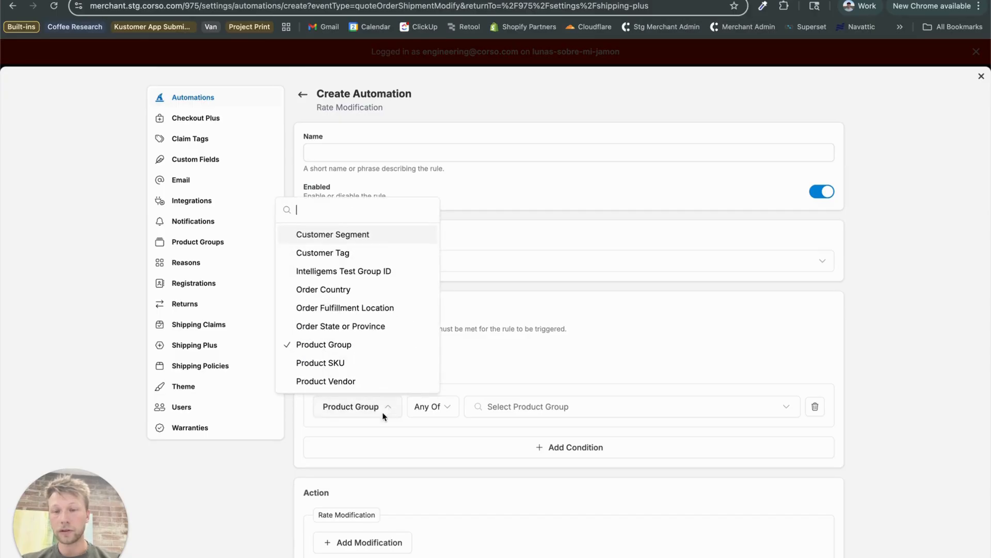
click(347, 272)
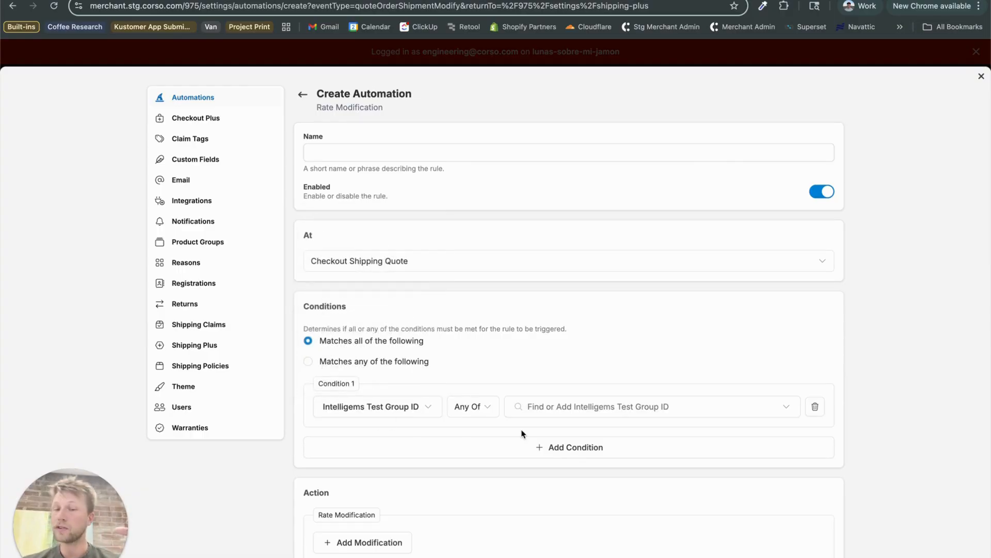
click(568, 409)
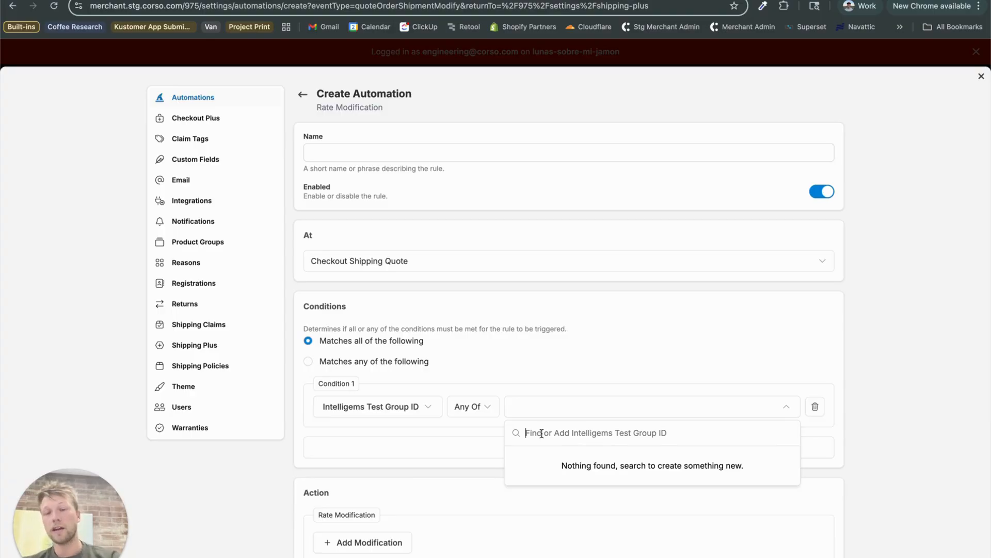
click(325, 501)
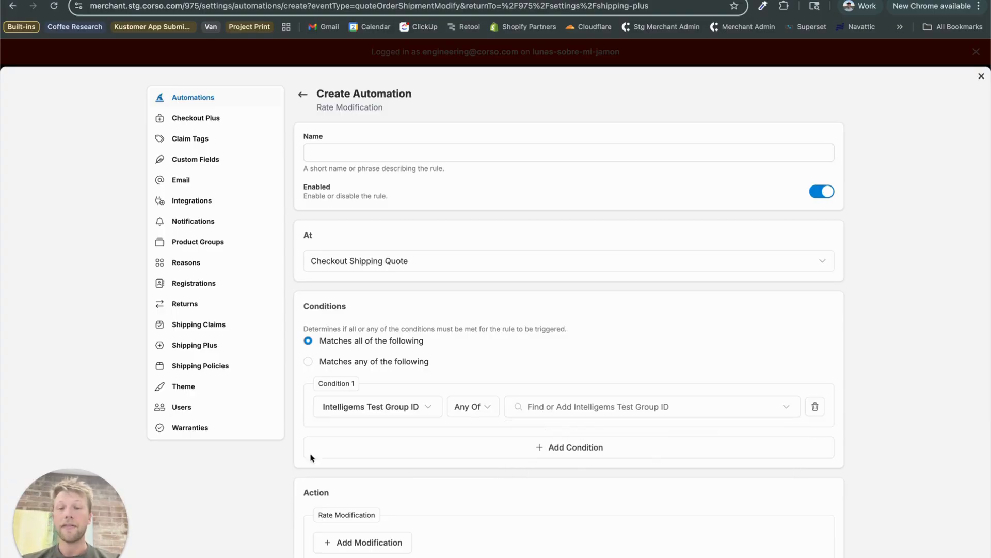
click(361, 541)
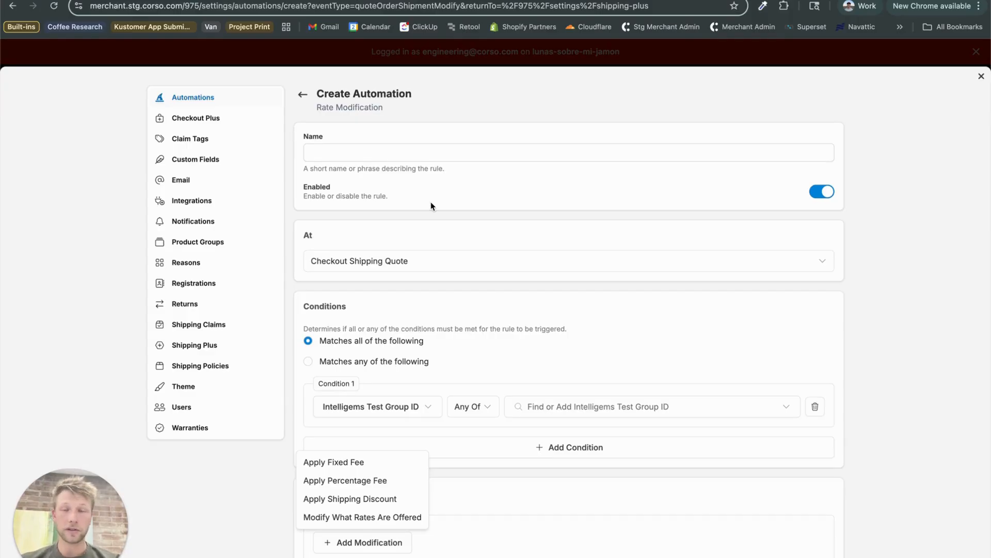
Check the shipping rates at checkout, and leave the new Delivery Estimate automation without creating it, returning to the Shipping Plus settings.
click(370, 0)
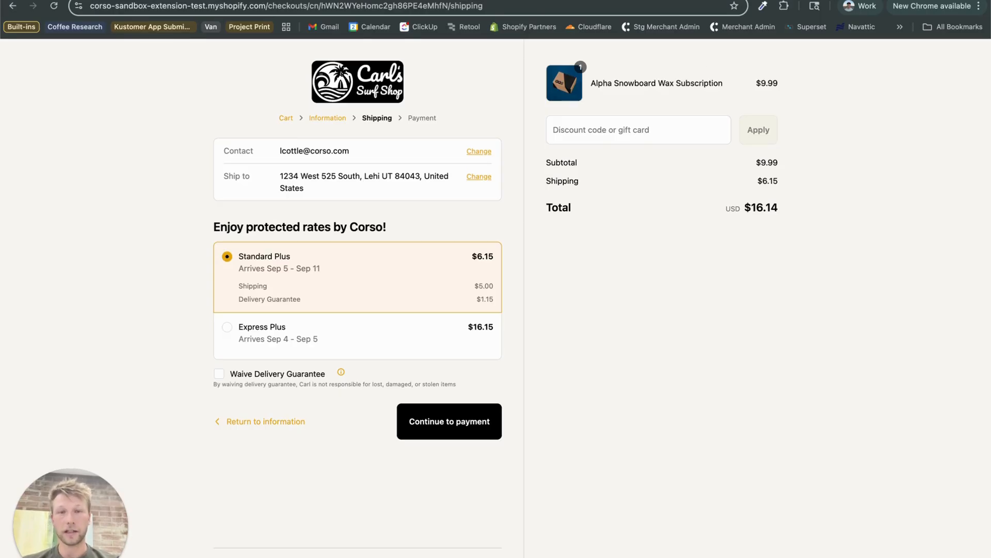
click(522, 0)
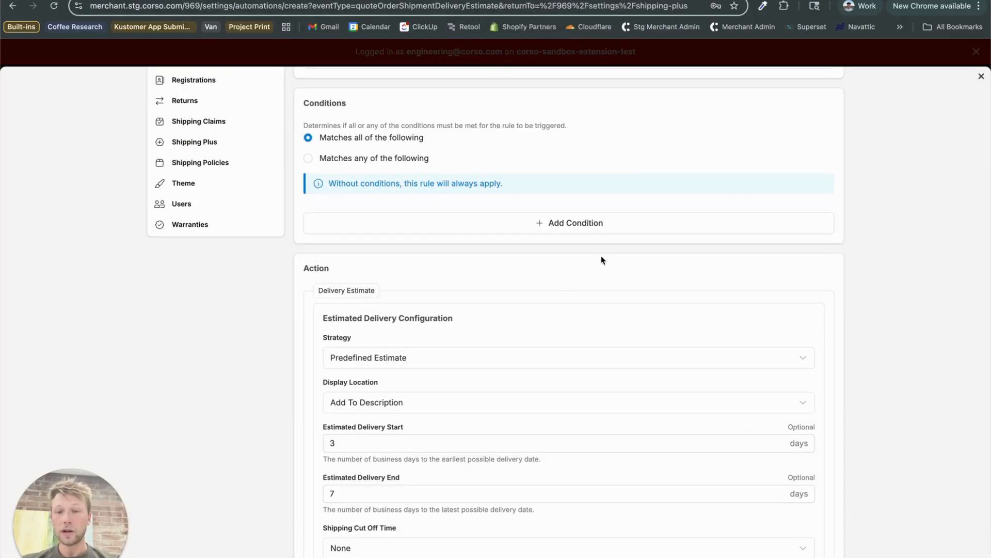
scroll(432, 306, up, 4)
click(302, 94)
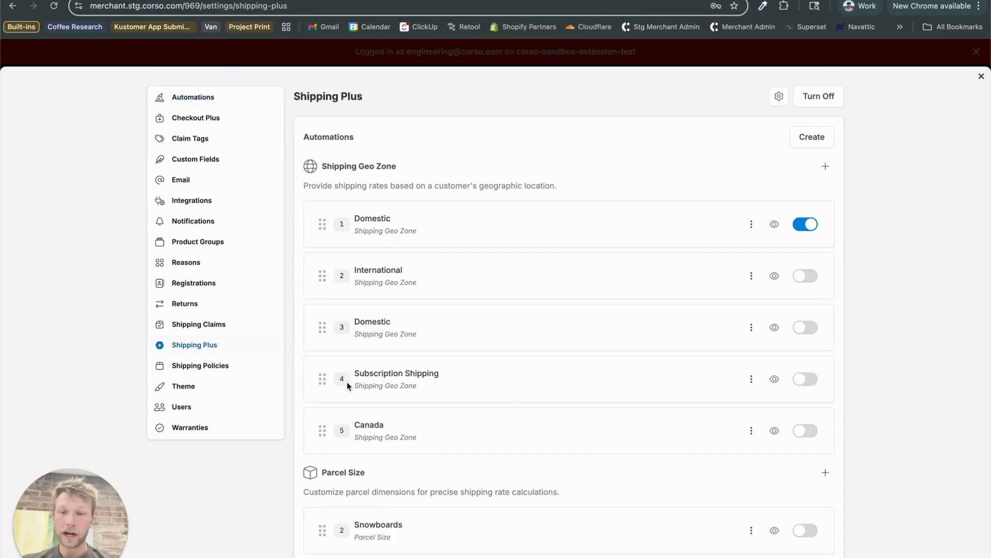
Find the enabled Delivery Estimate automation among the Shipping Plus automations, preview its summary, and close the preview.
scroll(534, 476, down, 7)
scroll(534, 476, down, 3)
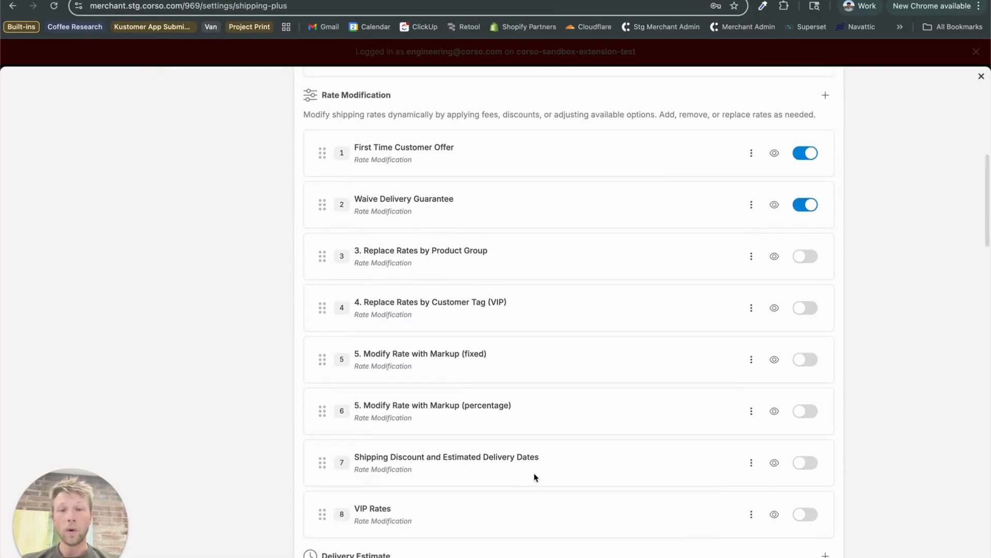
scroll(535, 476, down, 6)
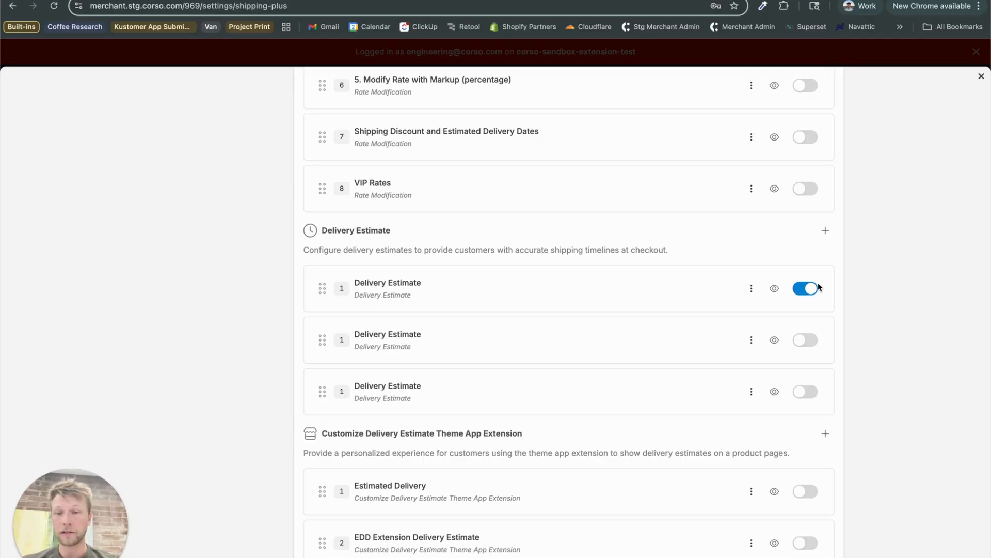
click(774, 288)
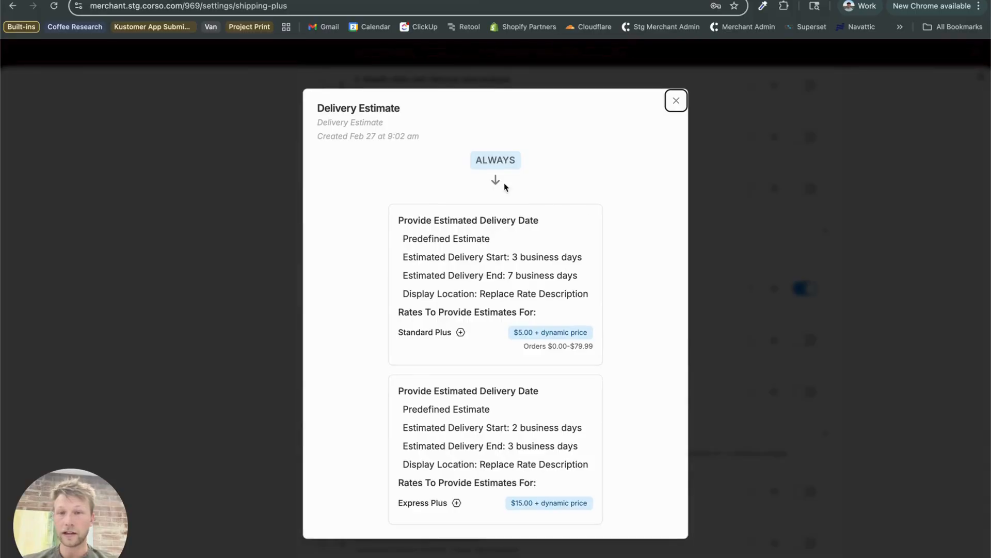
click(676, 100)
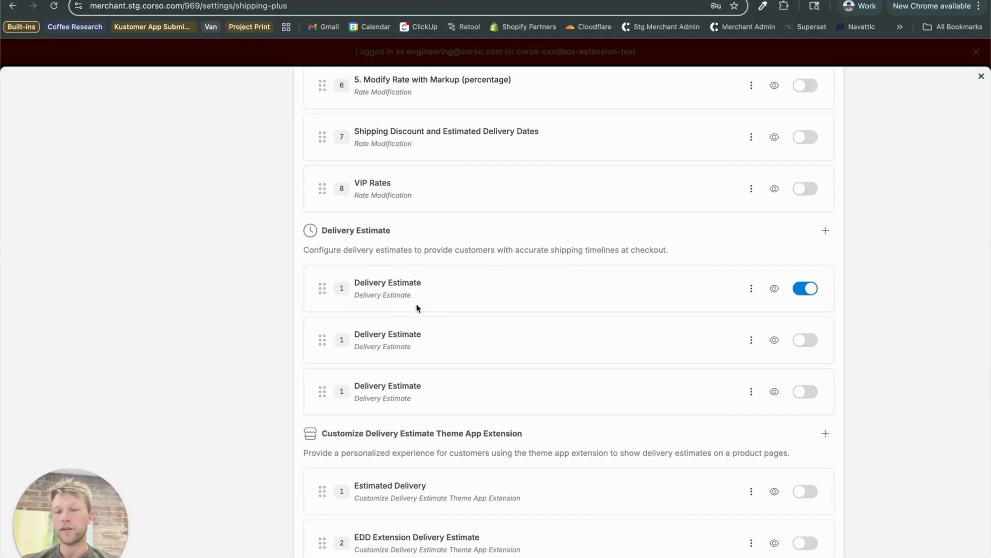
Open the enabled Delivery Estimate automation for editing and look over its conditions and action settings.
click(752, 288)
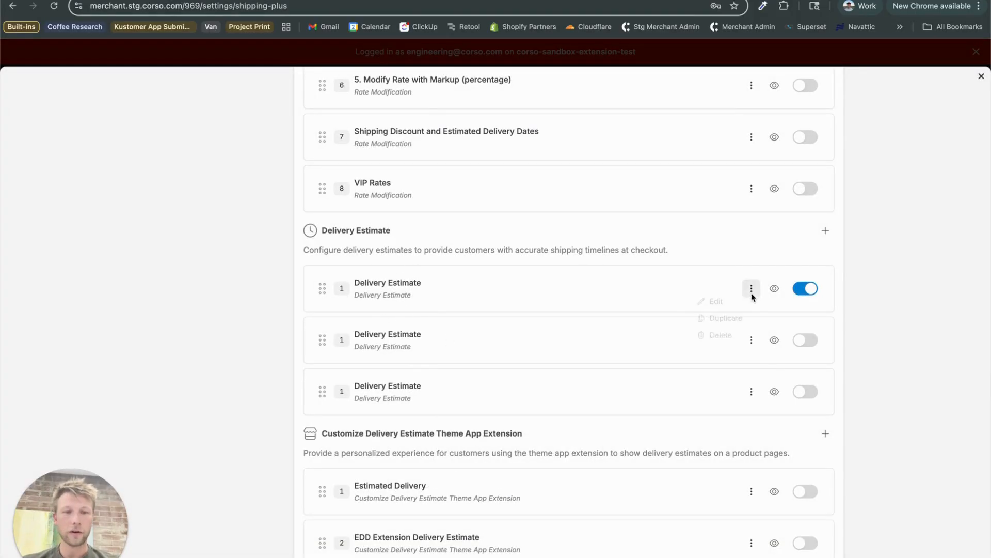
click(730, 312)
scroll(487, 246, up, 15)
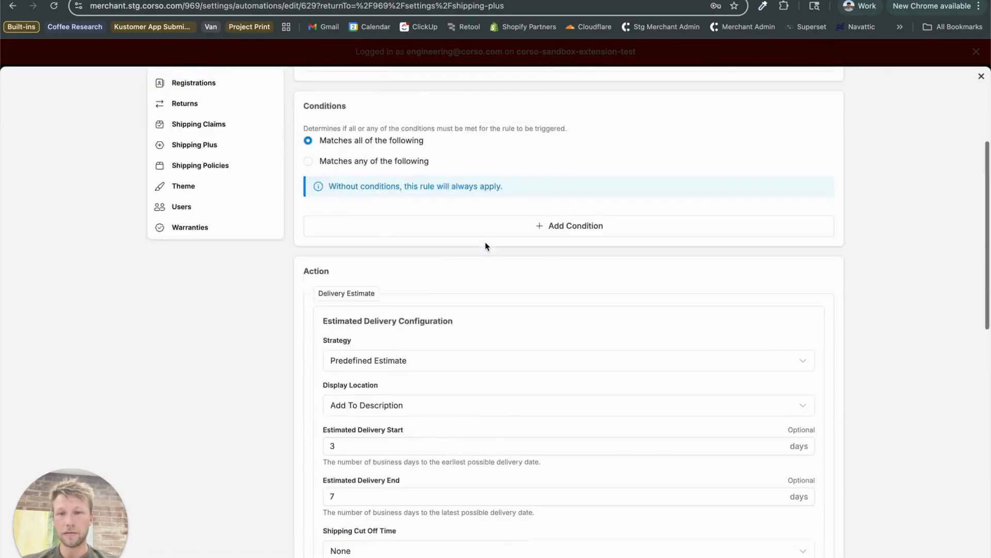
scroll(401, 336, down, 5)
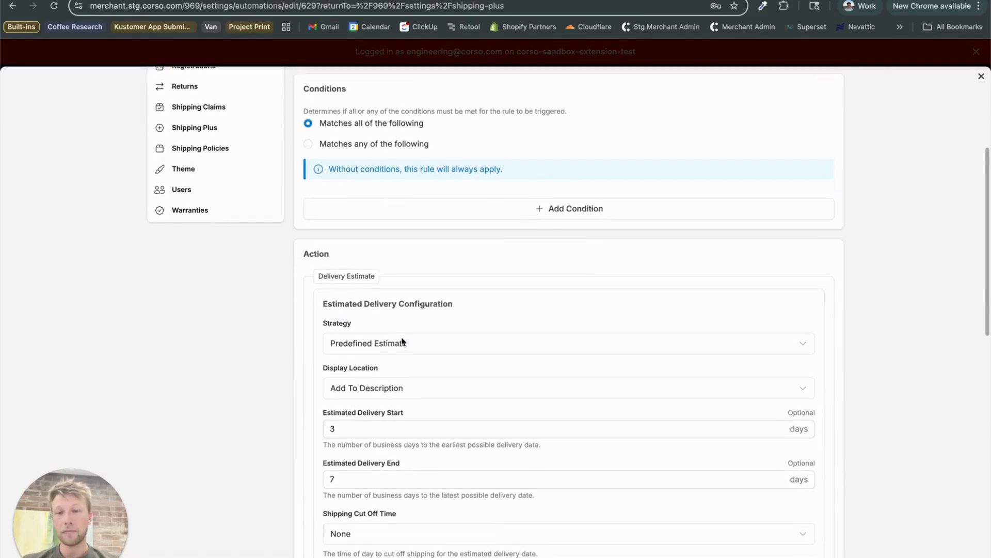
Add a condition to the Delivery Estimate automation and view the available condition types, keeping Product Group.
click(509, 199)
click(374, 186)
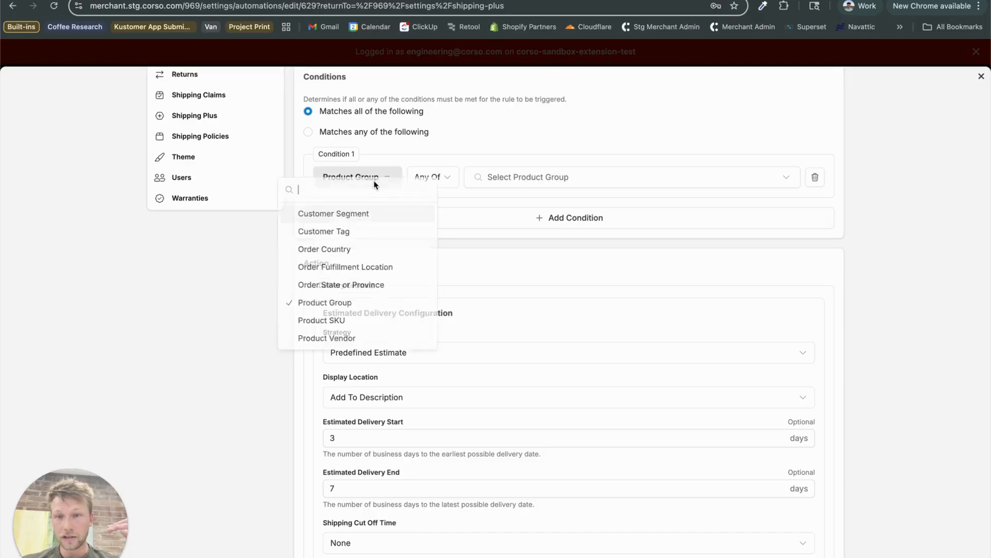
click(255, 272)
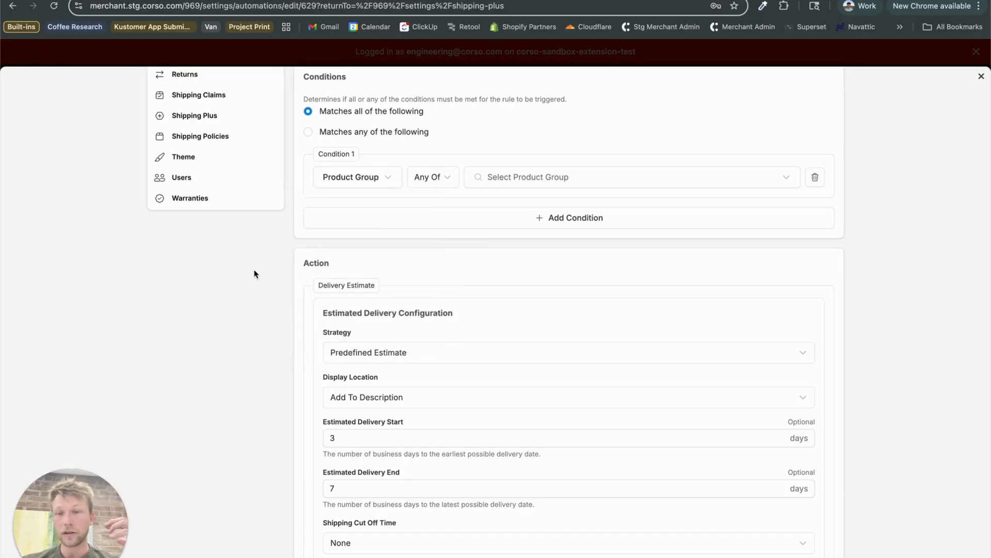
scroll(392, 426, down, 6)
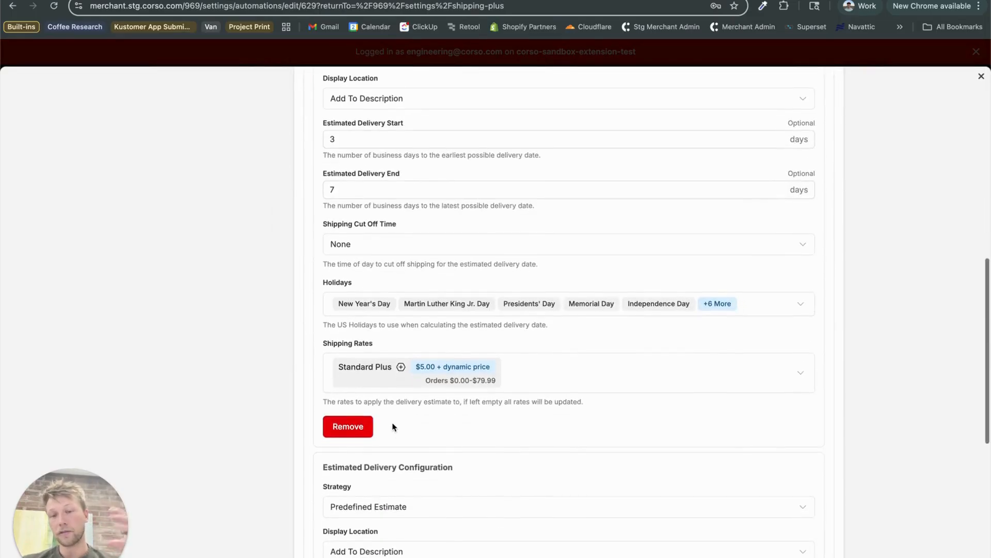